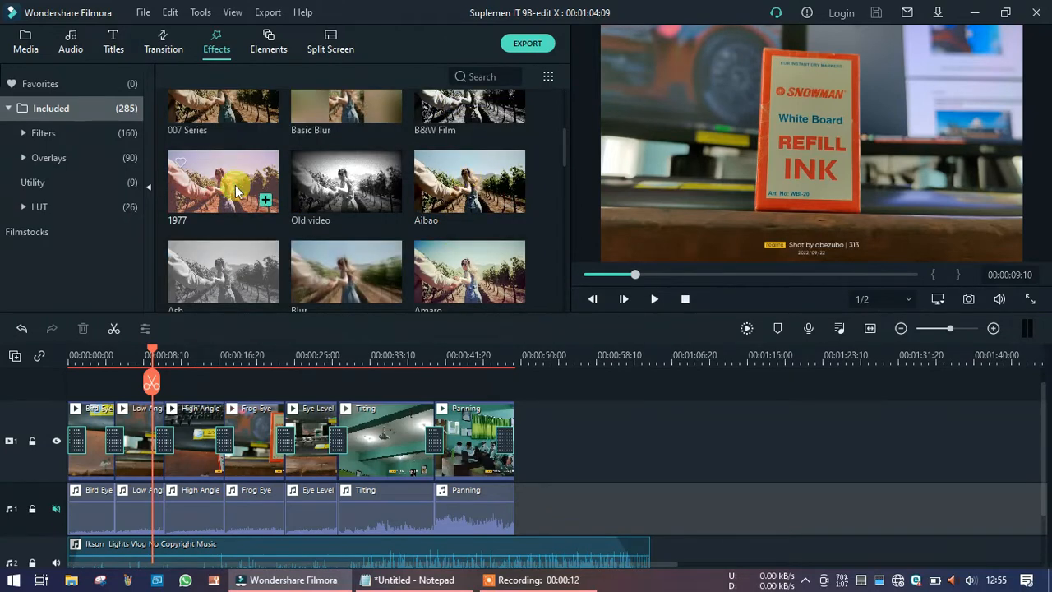
# Apply the 1977 effect to the High Angle clip and play back that part of the timeline.
pyautogui.moveTo(224, 176); pyautogui.dragTo(193, 426)
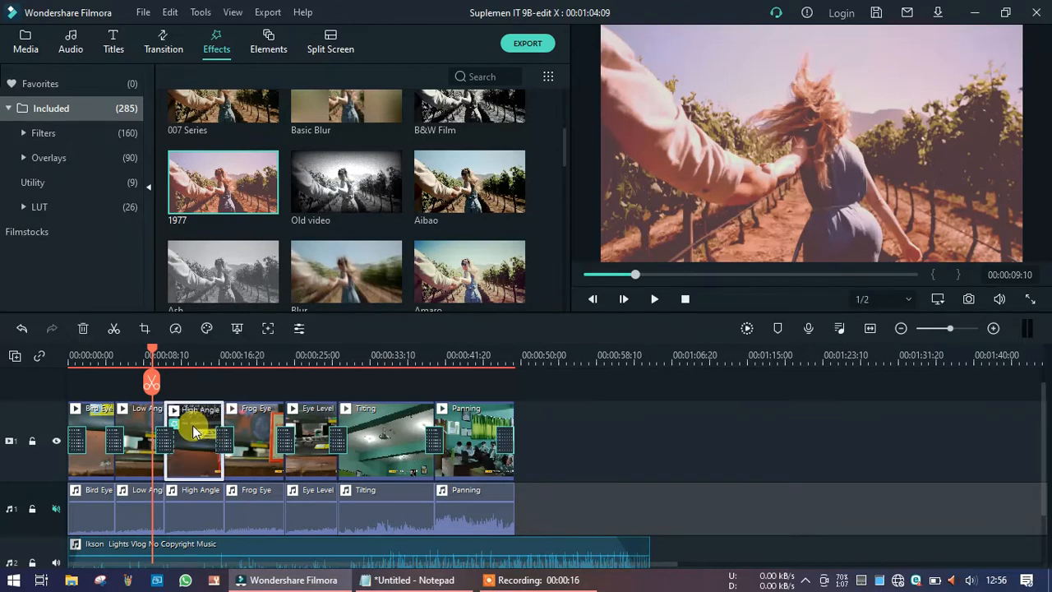
pyautogui.click(169, 352)
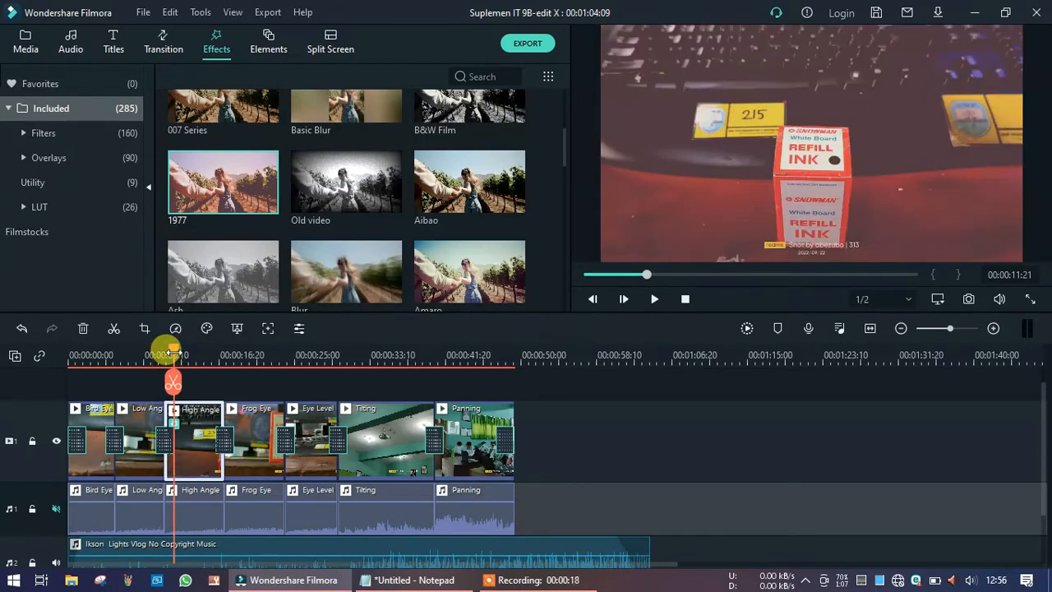
pyautogui.click(151, 355)
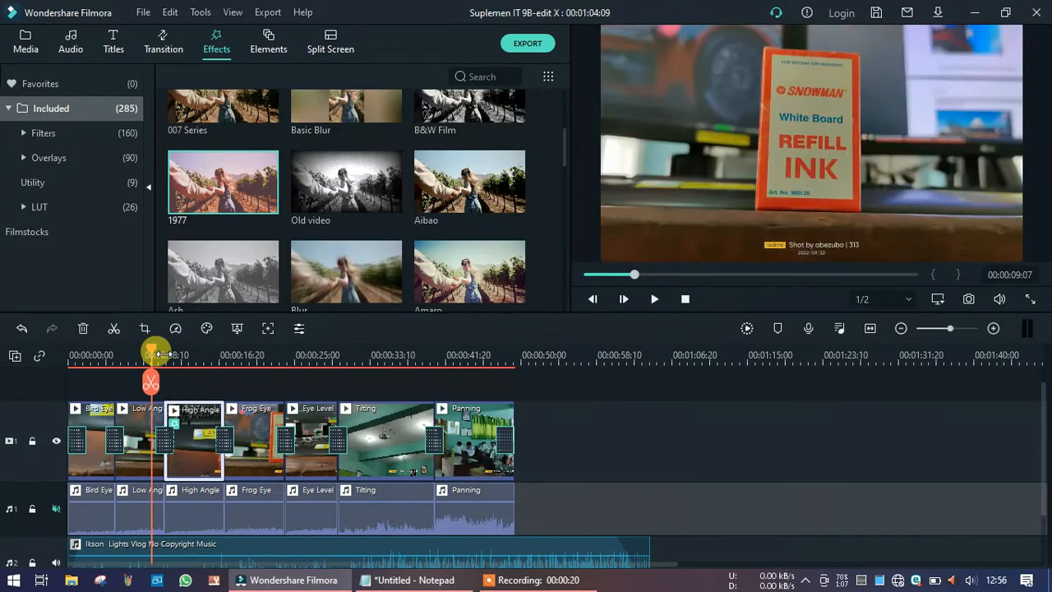
pyautogui.press('space')
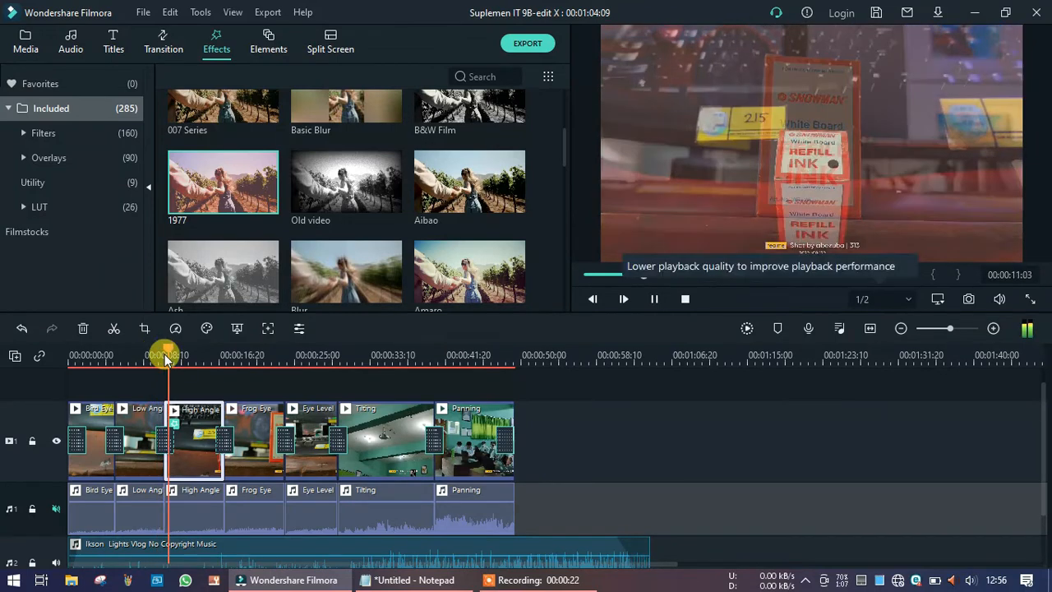
pyautogui.press('space')
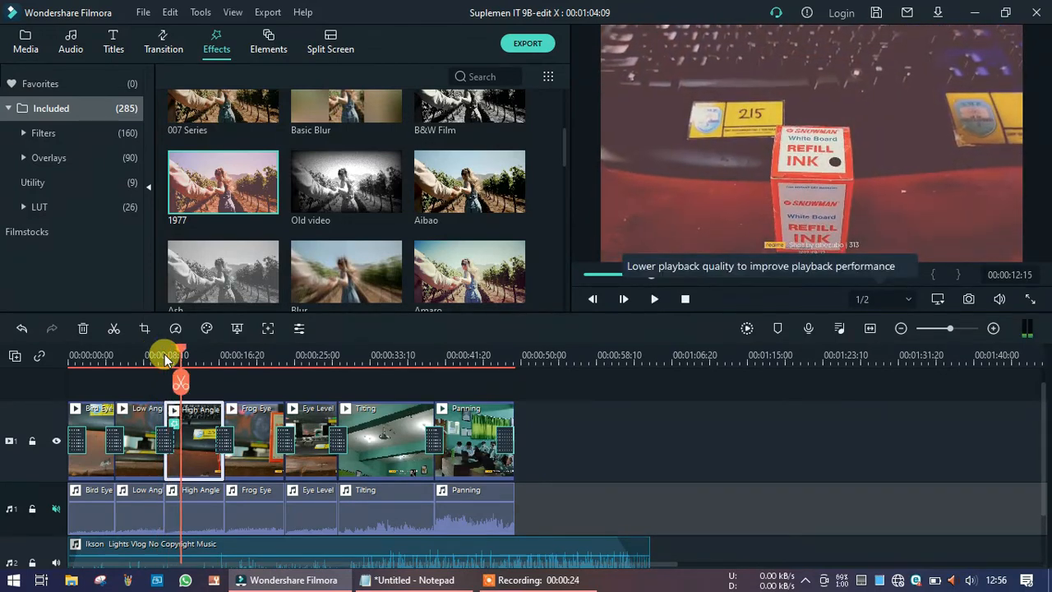
pyautogui.click(138, 356)
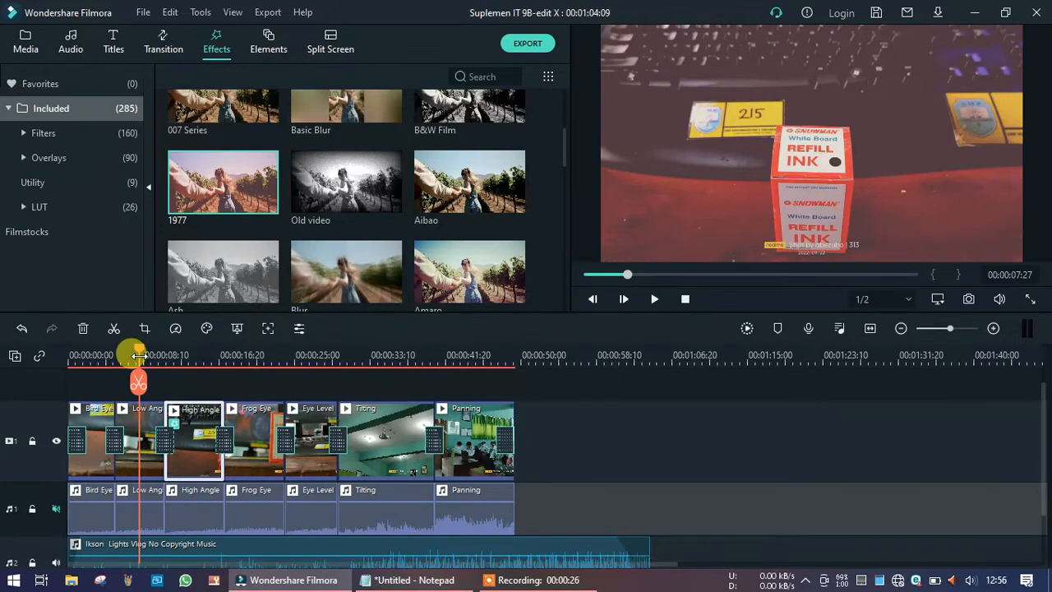
pyautogui.press('space')
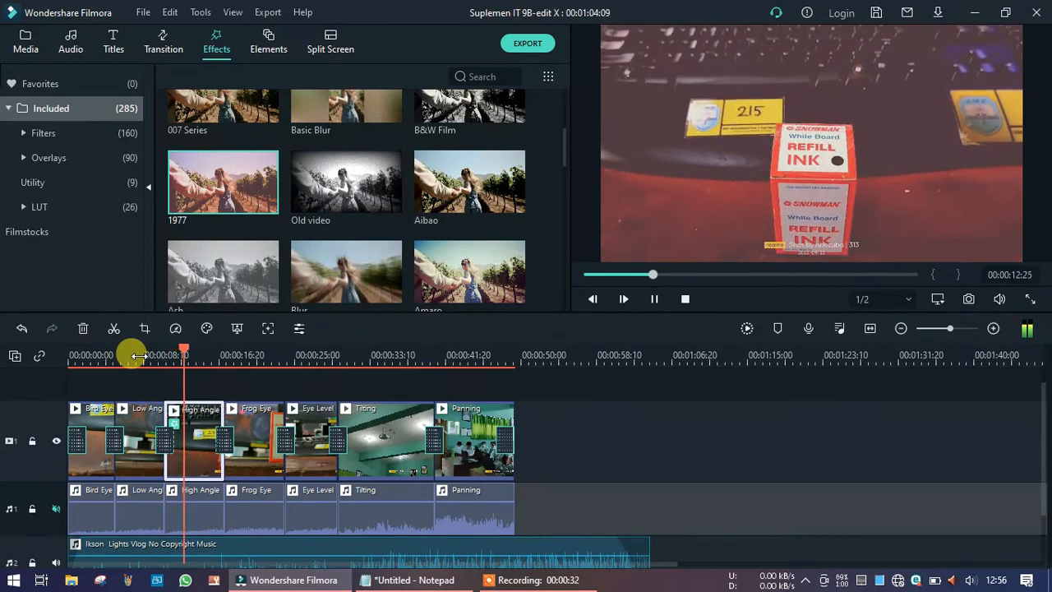
pyautogui.press('space')
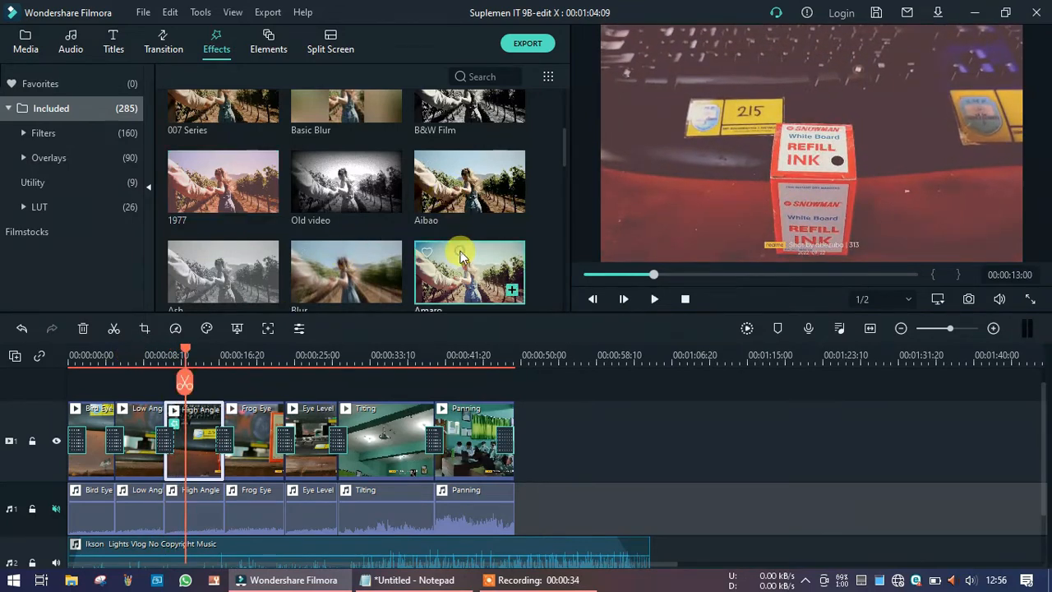
# Apply the Amaro effect to the Tilting clip and preview it.
pyautogui.moveTo(461, 260); pyautogui.dragTo(394, 431)
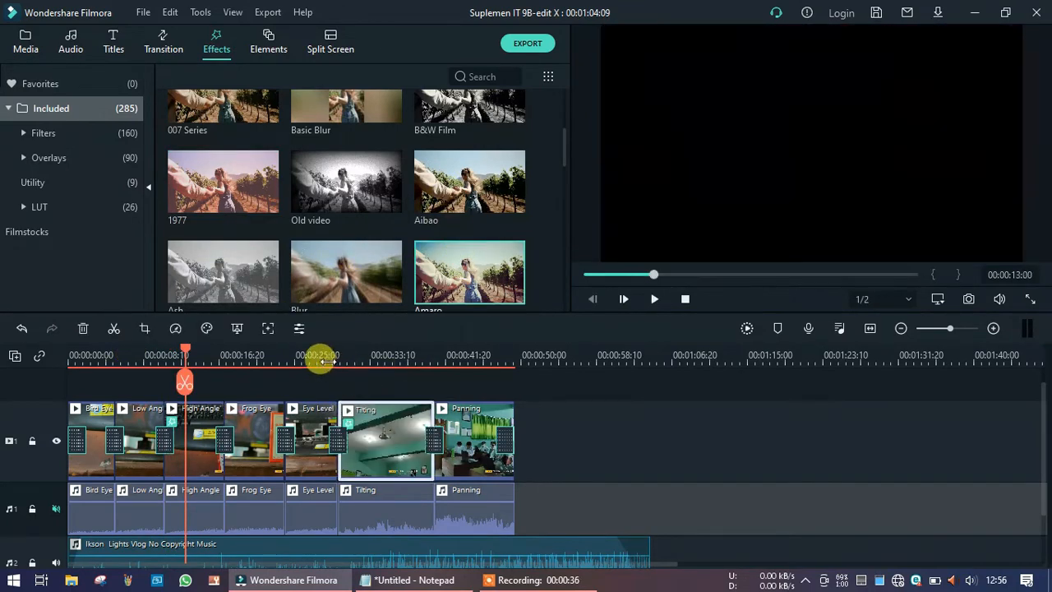
pyautogui.click(322, 355)
pyautogui.press('space')
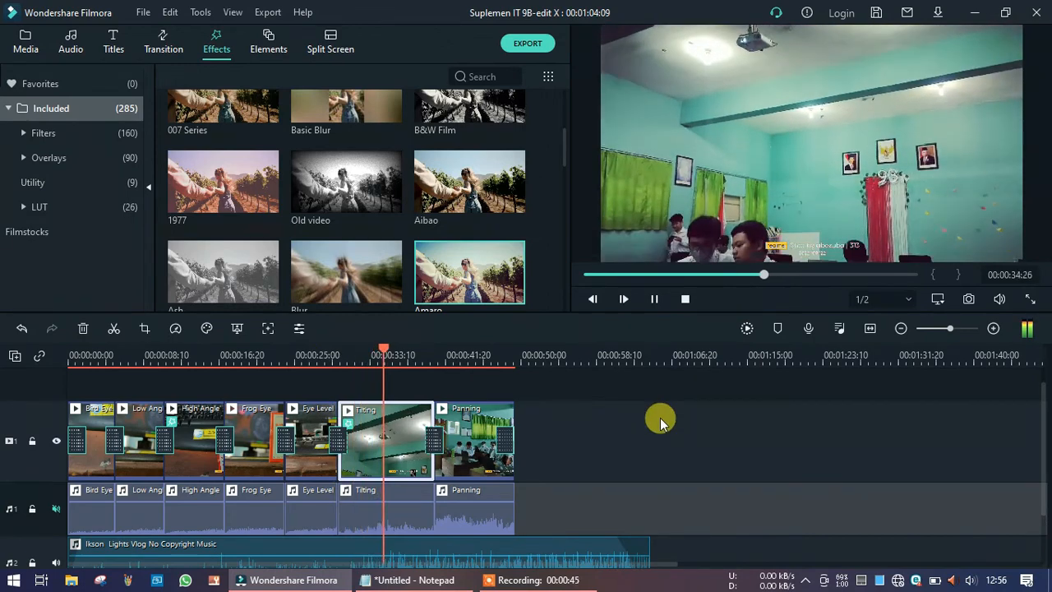
pyautogui.press('space')
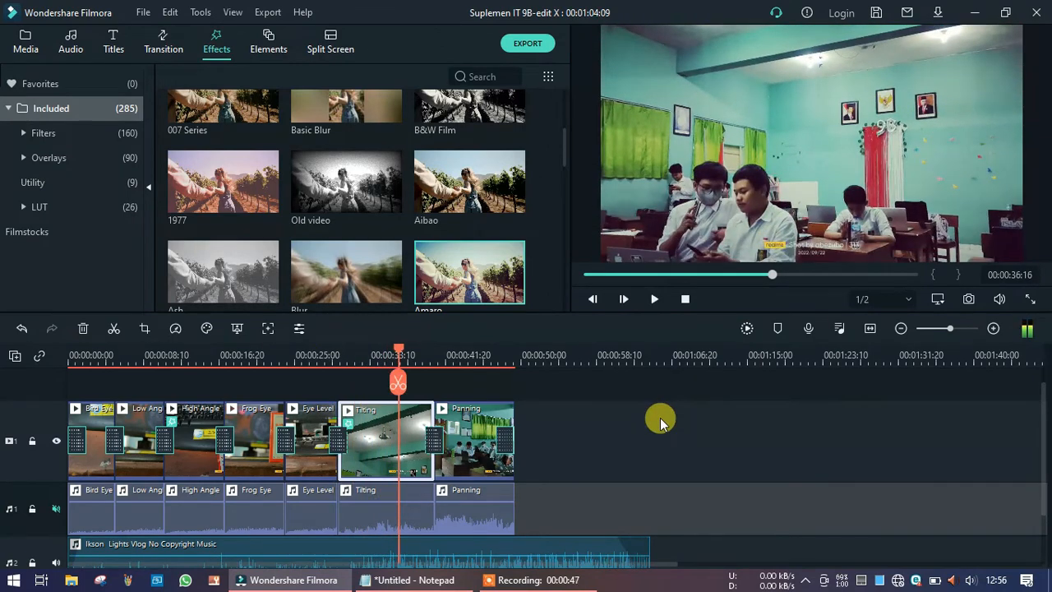
# Add the Credit 1 end-credits title to the end of the timeline after the Panning clip.
pyautogui.click(112, 50)
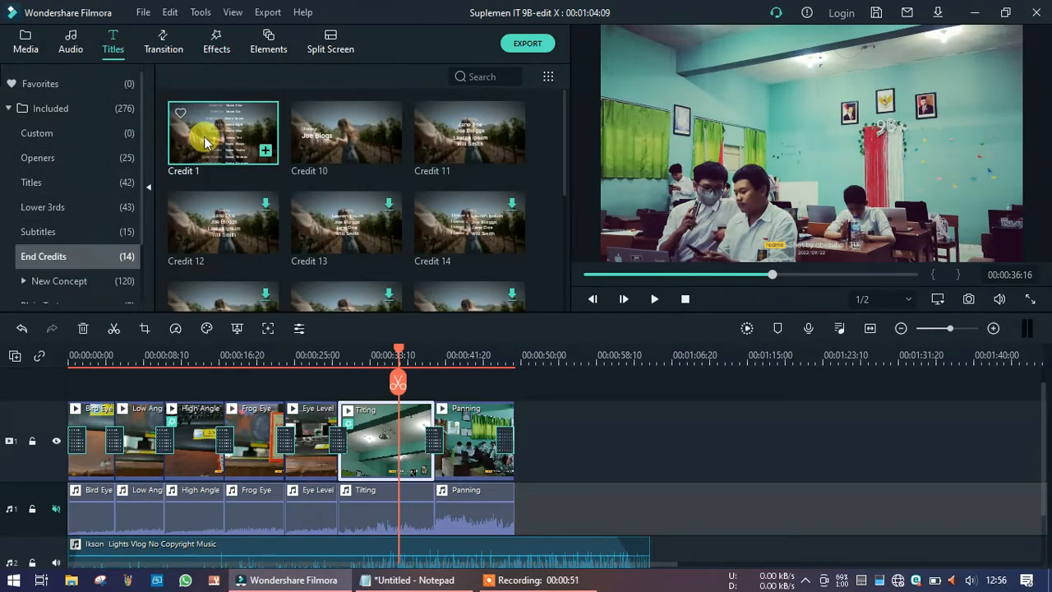
pyautogui.click(231, 135)
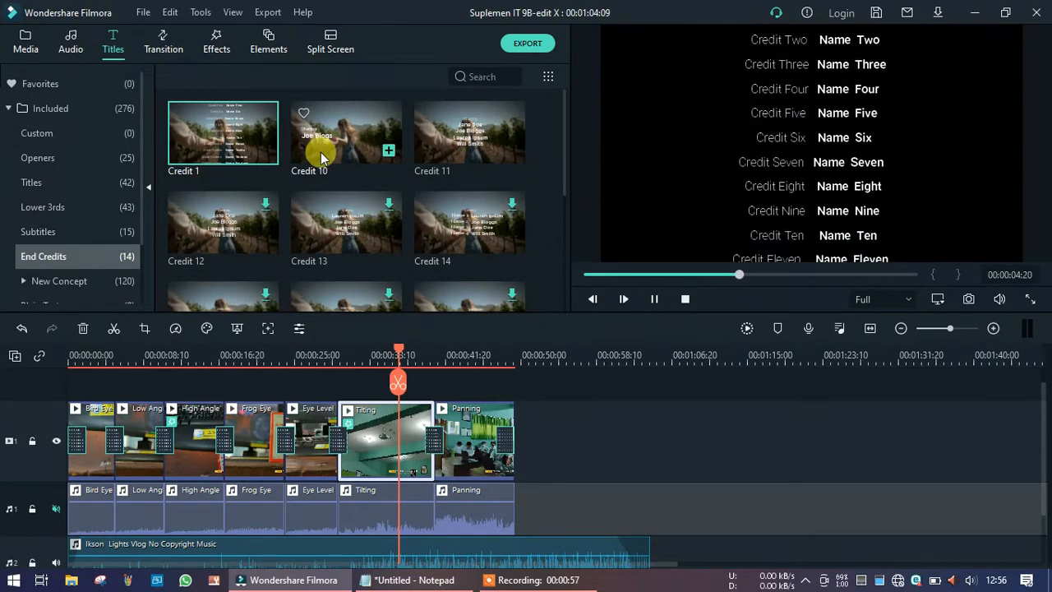
pyautogui.moveTo(502, 408); pyautogui.dragTo(519, 432)
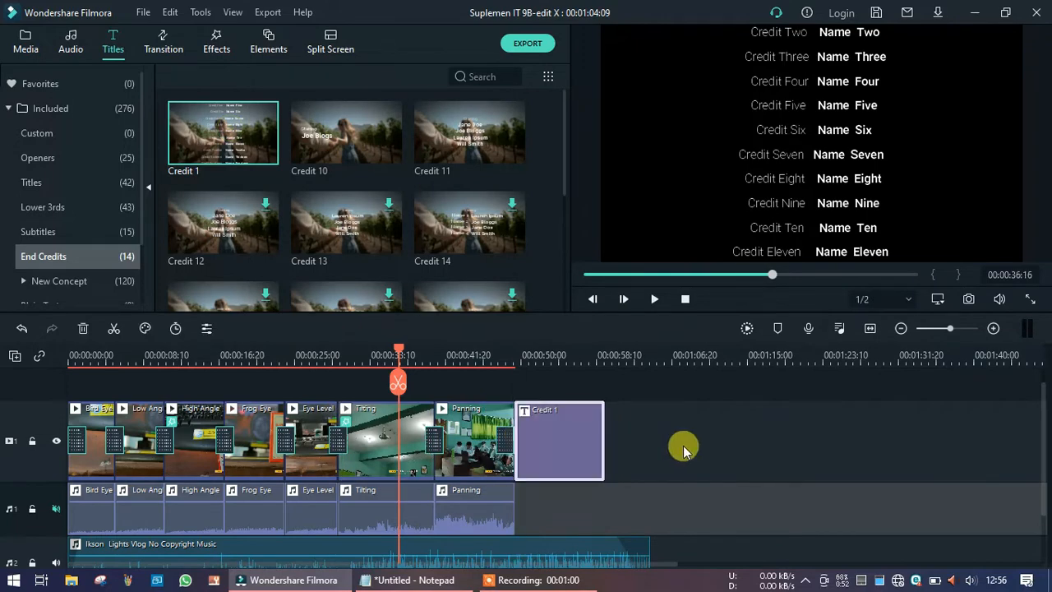
pyautogui.click(573, 430)
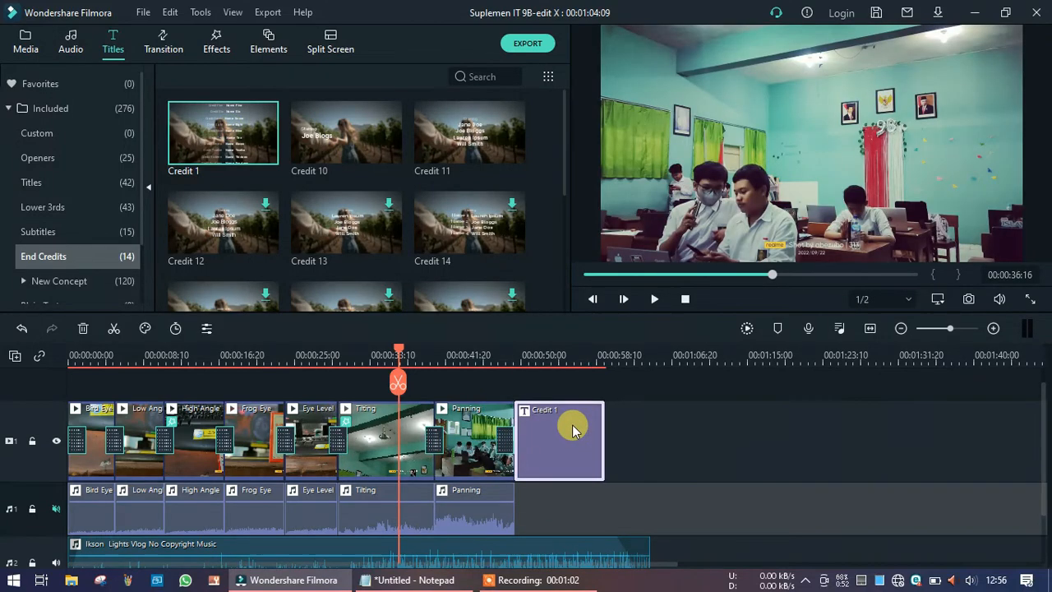
# Open the Credit 1 title for editing and clear all of its default credit text.
pyautogui.doubleClick(573, 430)
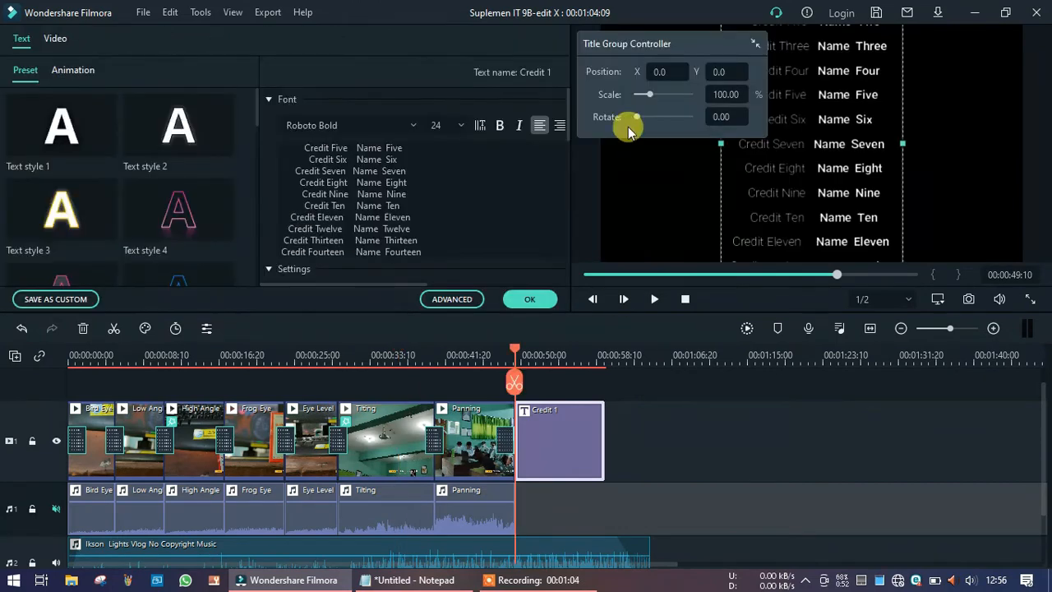
pyautogui.hotkey('ctrl', 'a')
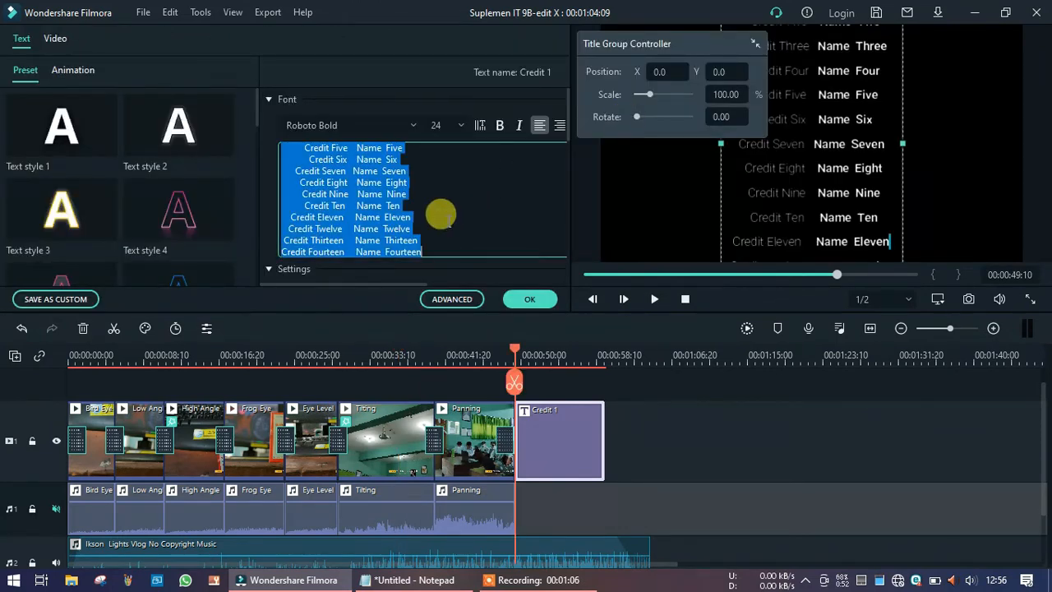
pyautogui.press('Delete')
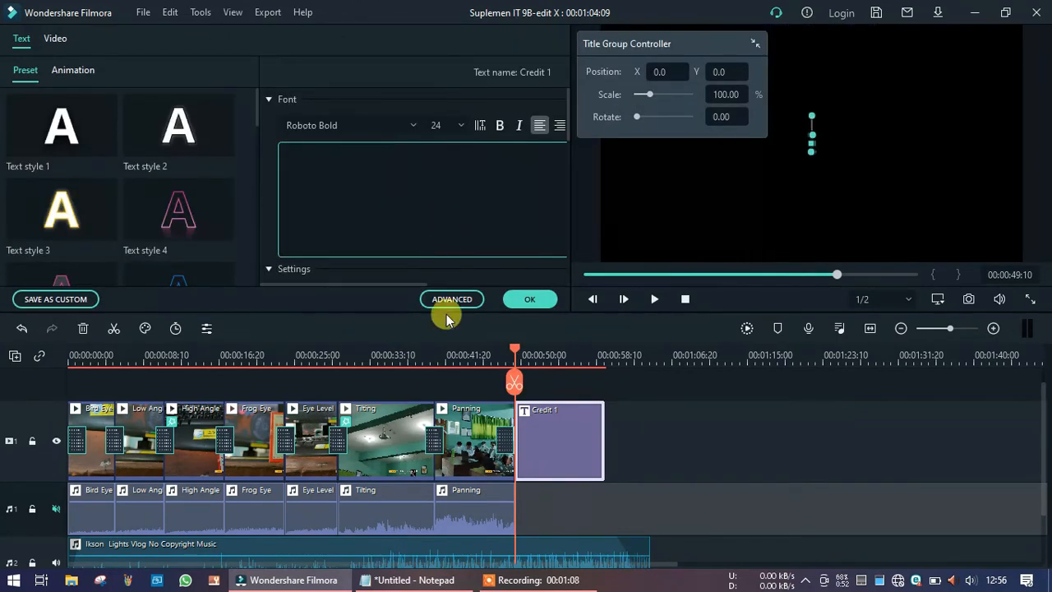
# Copy the credits text from Notepad, paste it into the title's text field and apply the edit.
pyautogui.click(409, 580)
pyautogui.hotkey('ctrl', 'a')
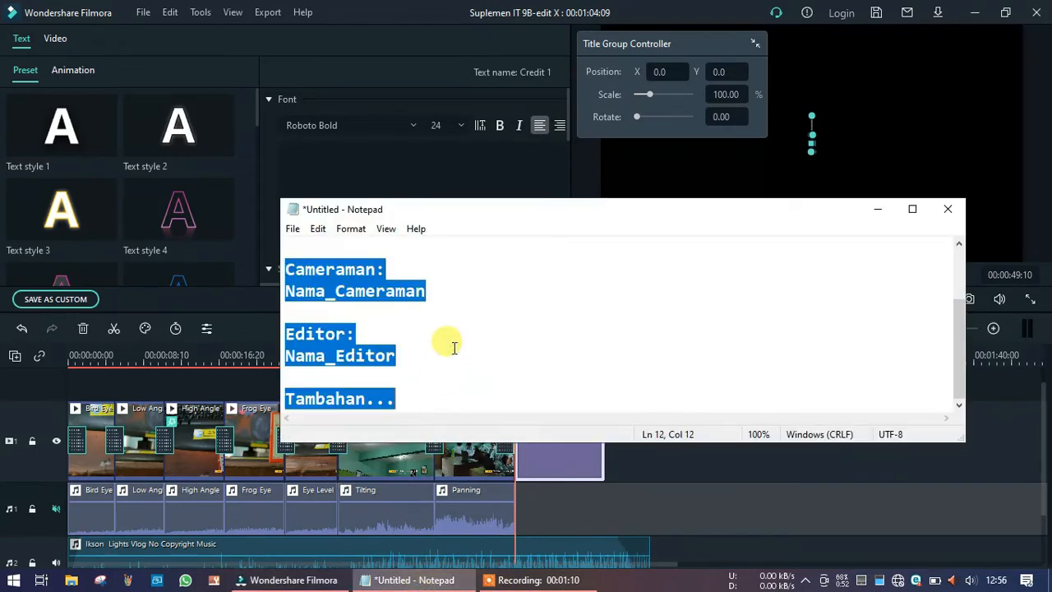
pyautogui.click(370, 157)
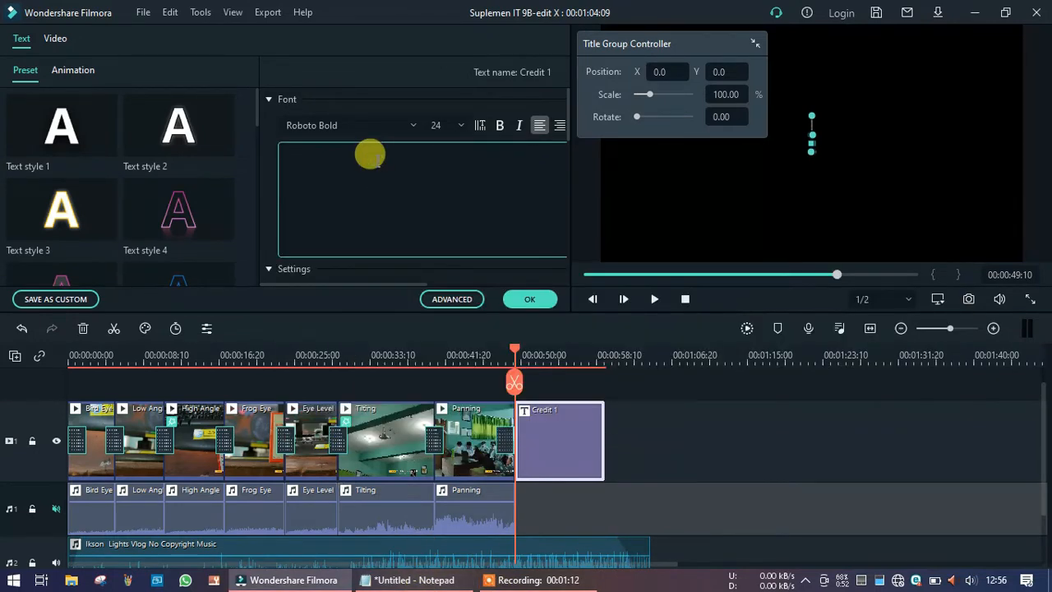
pyautogui.write('Produksi 2022  Cast: Nama_Pemain  Cameraman: Nama_Cameraman  Editor: Nama_Editor  Tambahan...')
pyautogui.scroll(2, 375, 176)
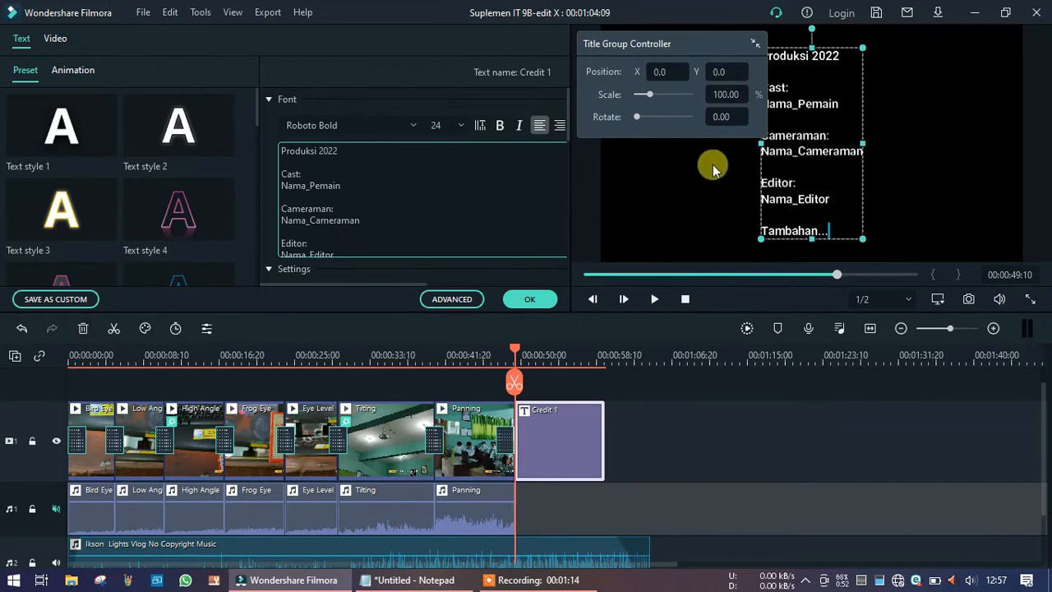
pyautogui.click(529, 301)
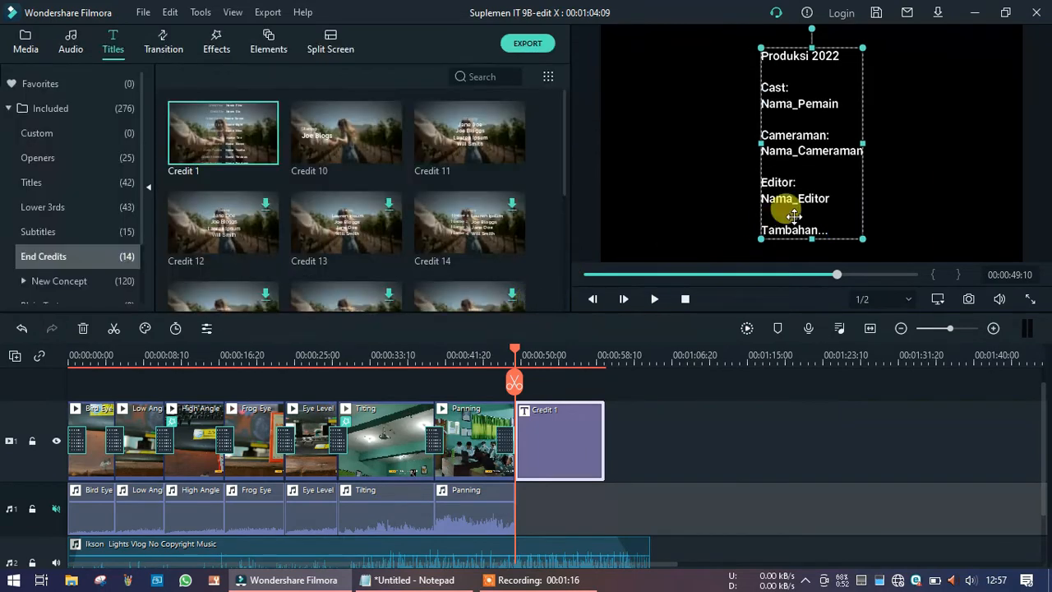
# Enlarge the credit text box in the preview and center-align all of the title's text.
pyautogui.moveTo(864, 239); pyautogui.dragTo(897, 287)
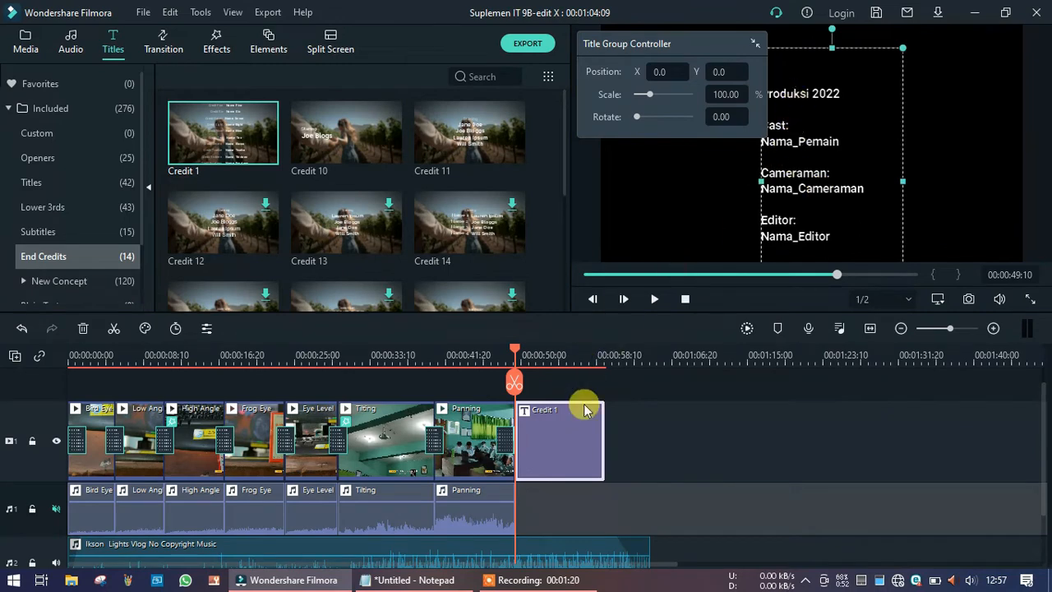
pyautogui.doubleClick(567, 427)
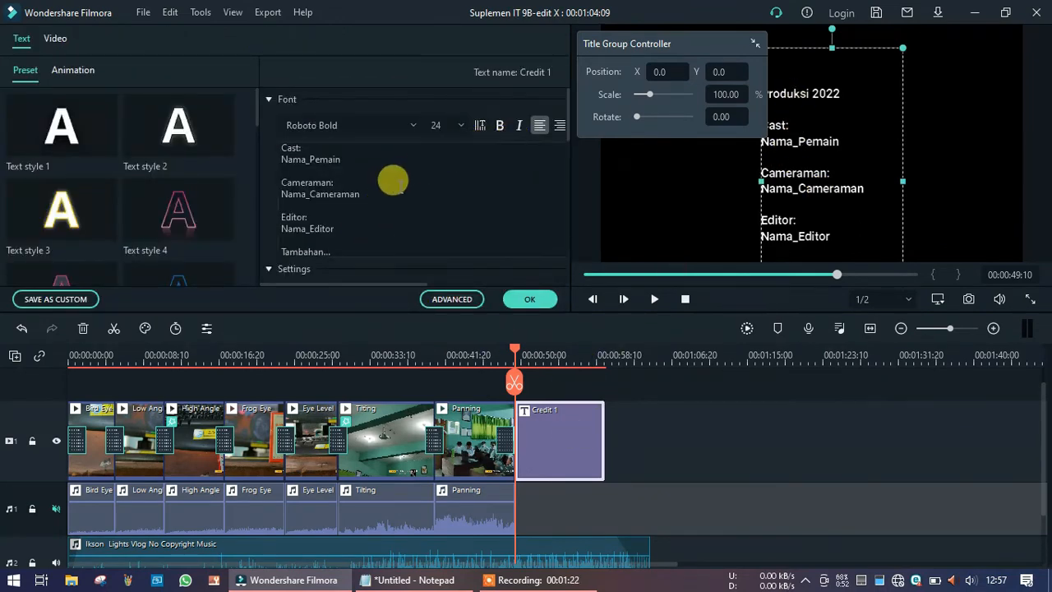
pyautogui.click(388, 176)
pyautogui.hotkey('ctrl', 'a')
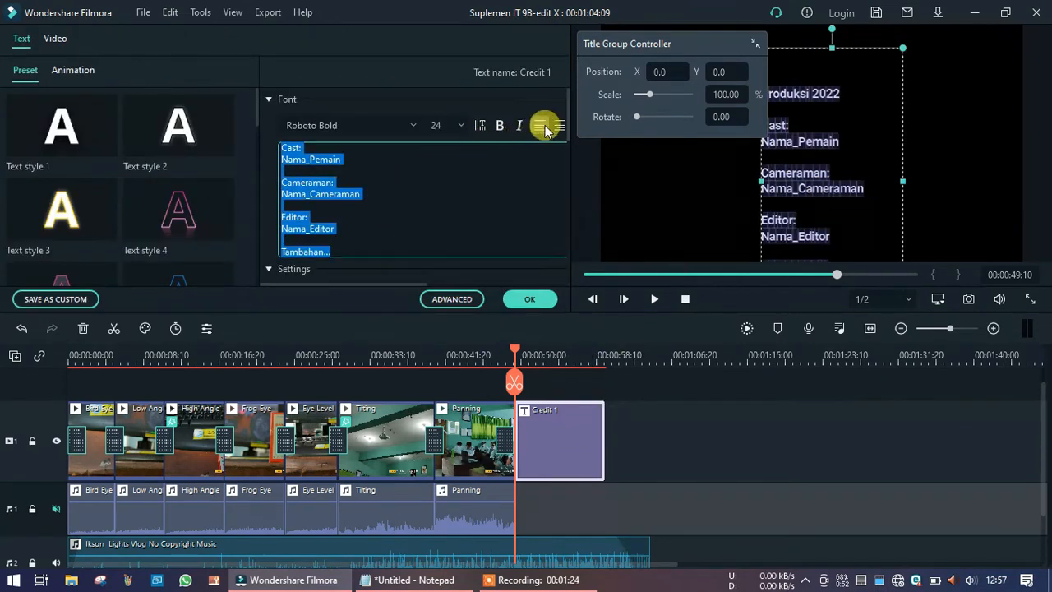
pyautogui.click(408, 283)
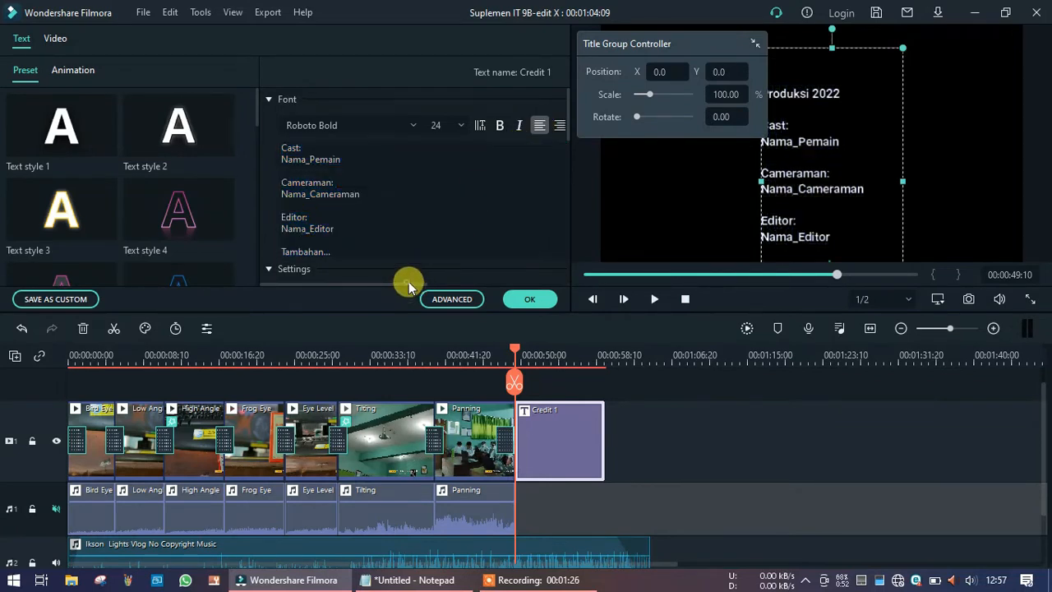
pyautogui.moveTo(415, 286); pyautogui.dragTo(461, 283)
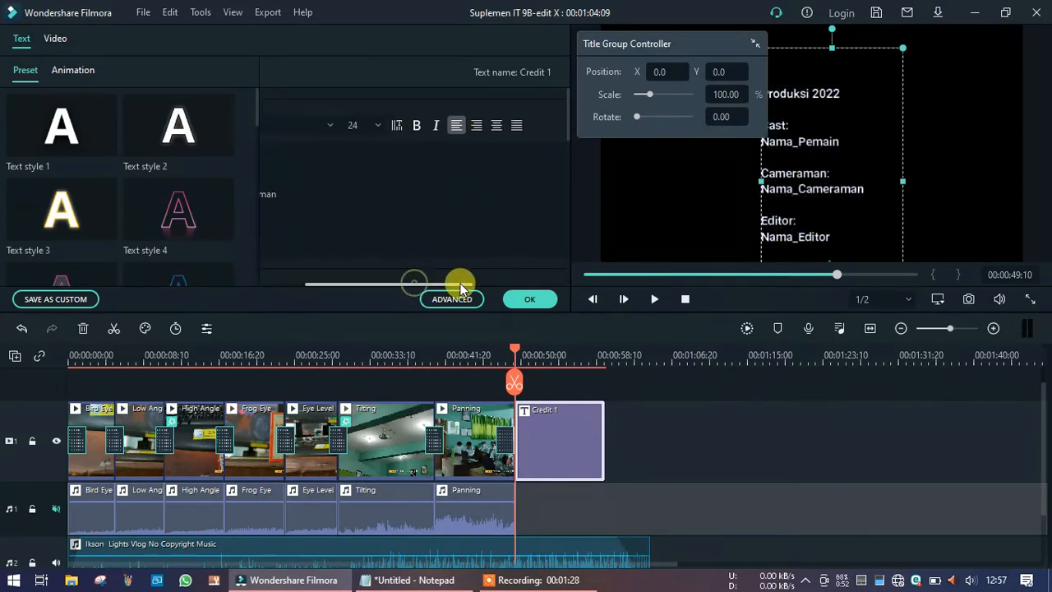
pyautogui.click(496, 126)
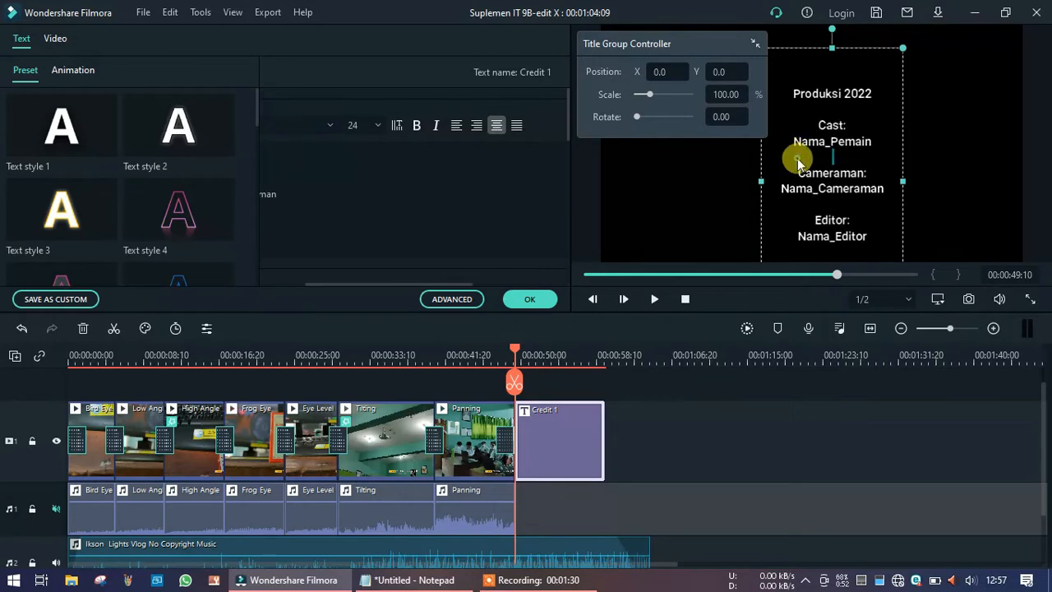
pyautogui.click(534, 299)
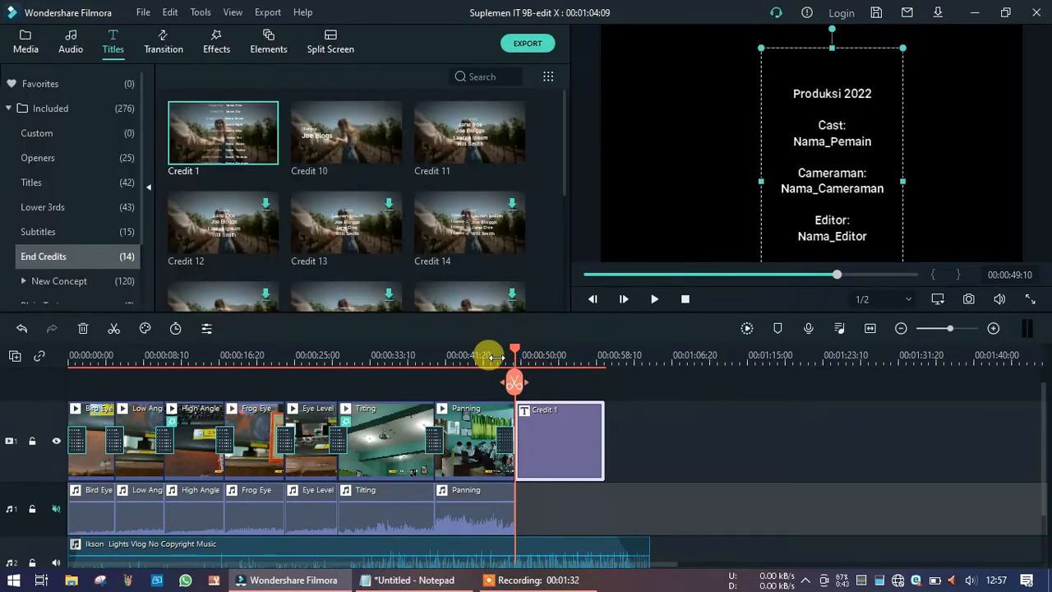
# Add a Dissolve transition between the Panning clip and the Credit 1 title and preview it.
pyautogui.click(497, 357)
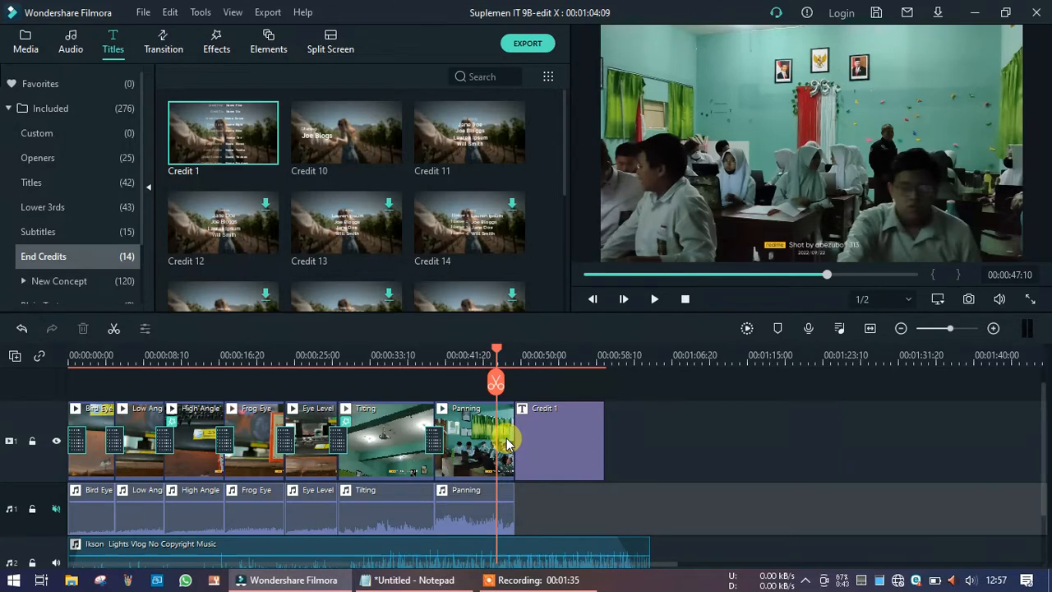
pyautogui.click(164, 45)
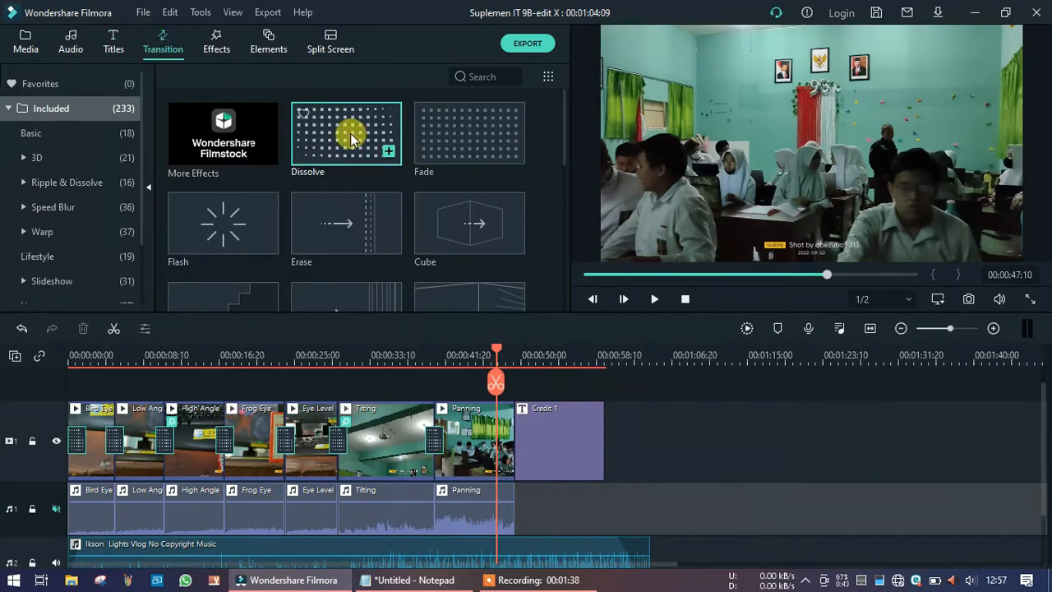
pyautogui.moveTo(352, 139); pyautogui.dragTo(515, 436)
pyautogui.click(475, 356)
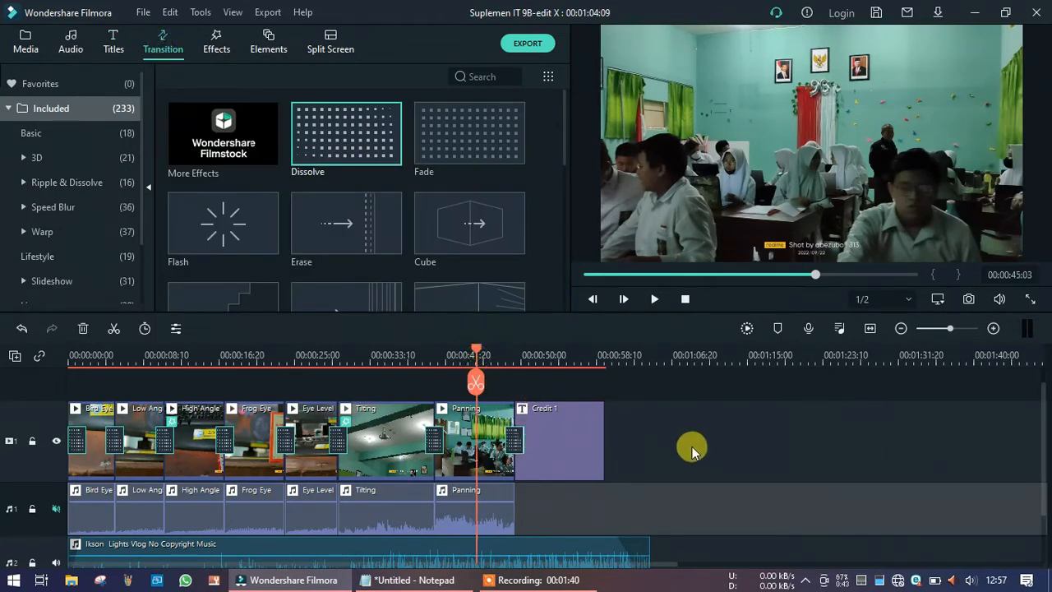
pyautogui.press('space')
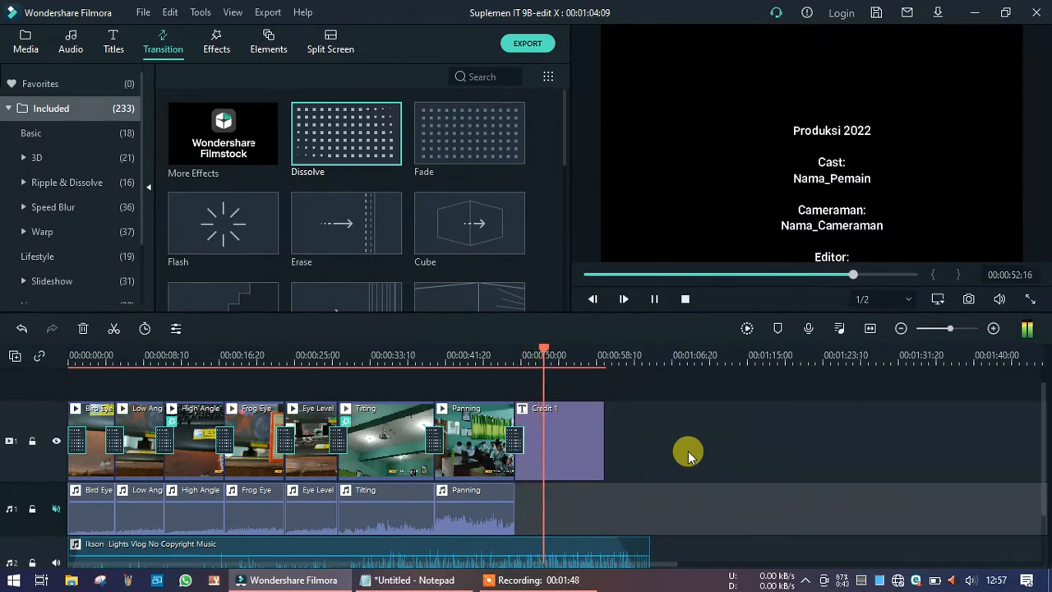
pyautogui.press('space')
# Move the credit text block down so it starts near the bottom of the frame.
pyautogui.doubleClick(586, 440)
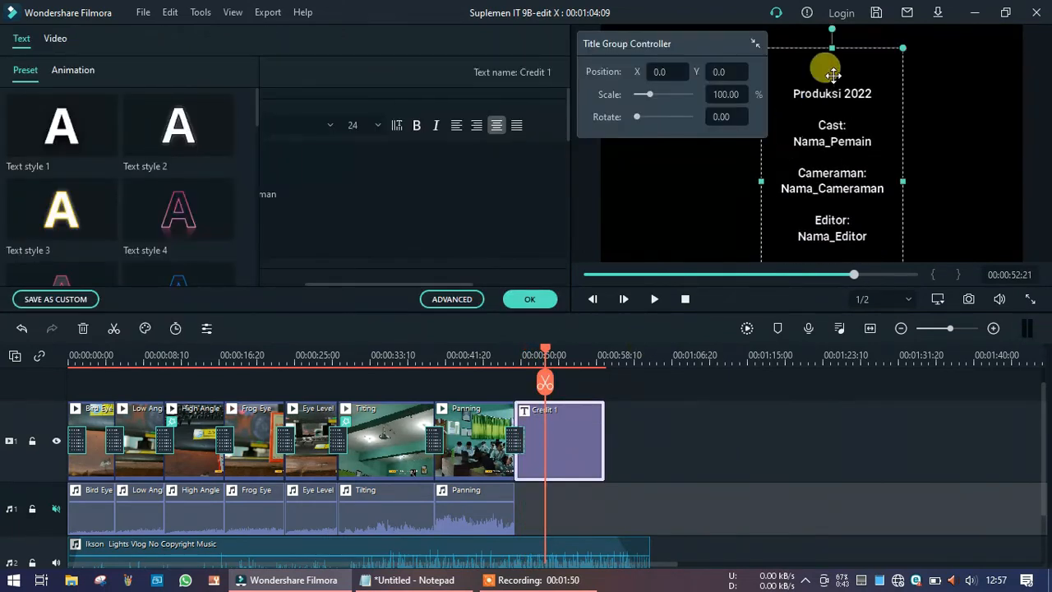
pyautogui.moveTo(834, 97); pyautogui.dragTo(813, 192)
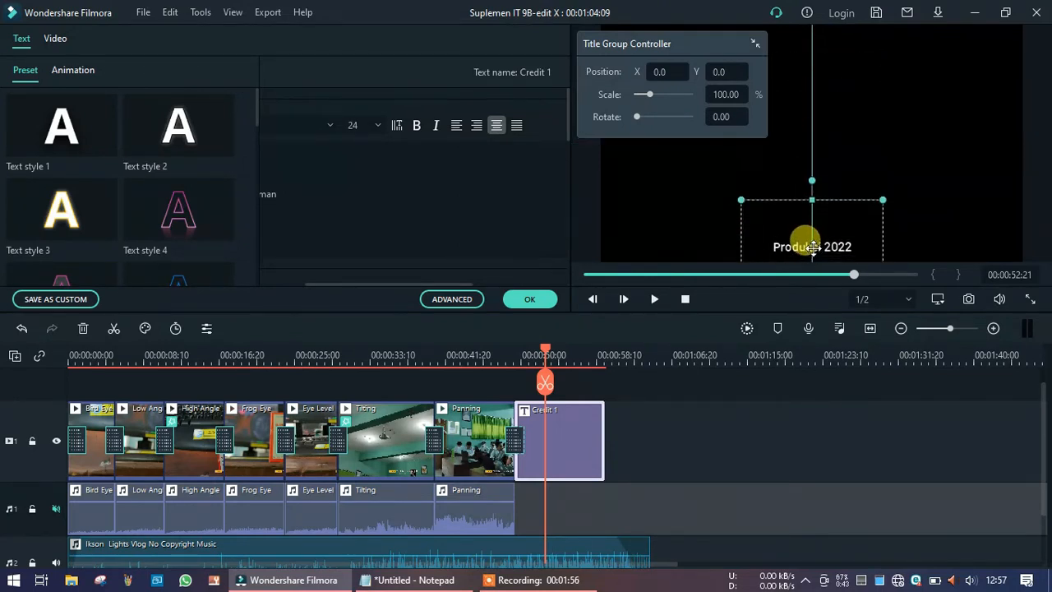
pyautogui.click(529, 298)
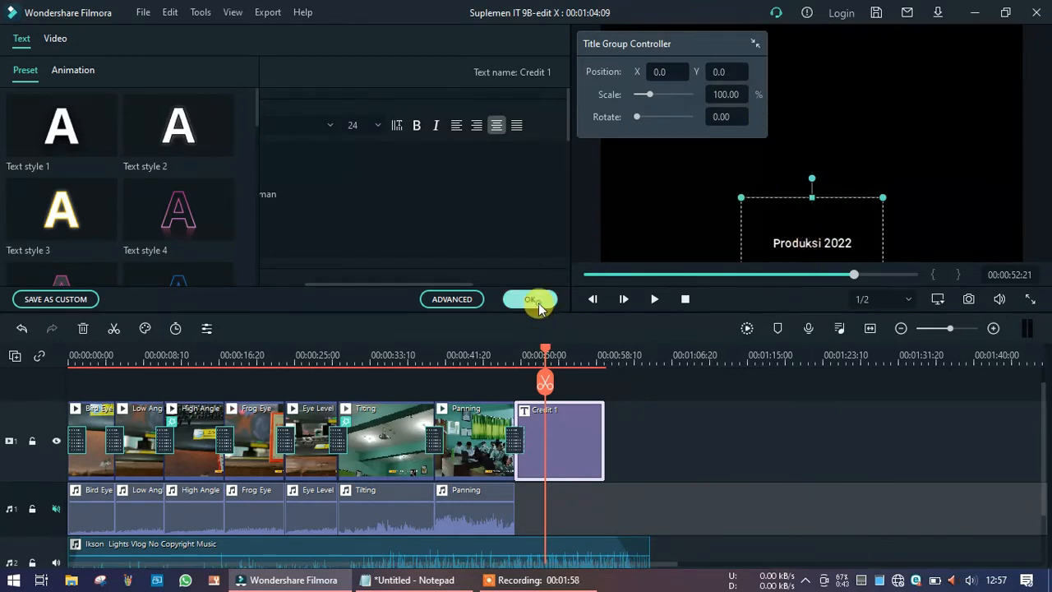
# Play the timeline from about 00:00:41 to preview the scrolling credits over the ending.
pyautogui.click(487, 356)
pyautogui.press('space')
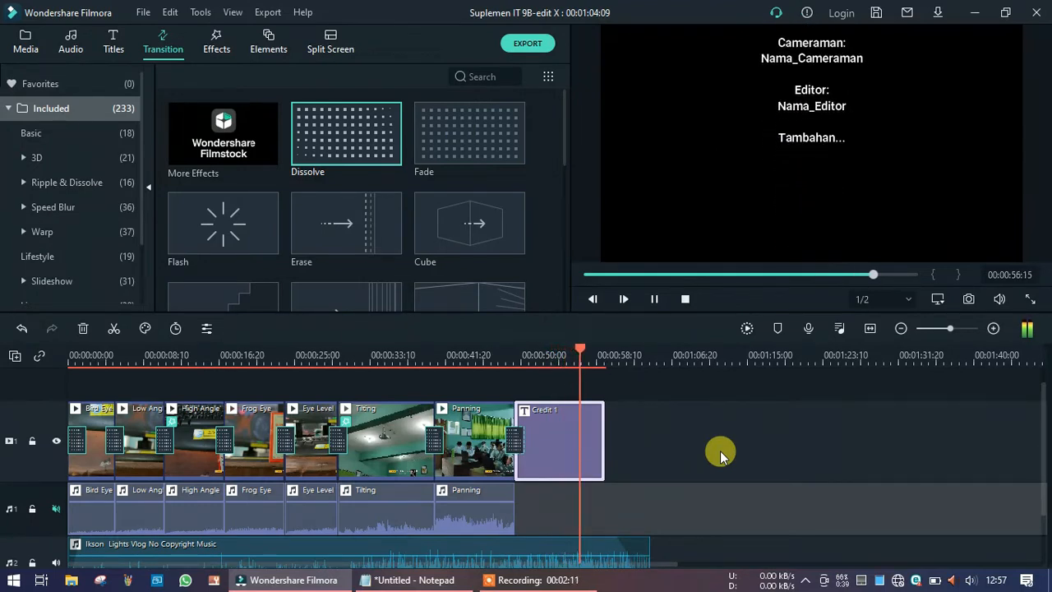
pyautogui.press('space')
# Trim the background music track so it ends together with the Credit 1 title.
pyautogui.click(638, 551)
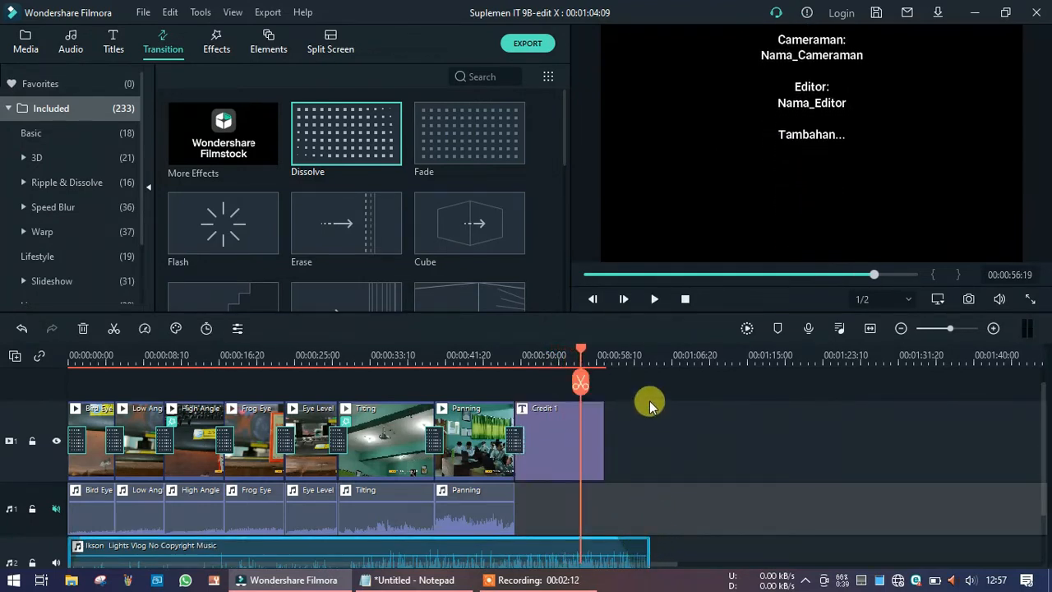
pyautogui.moveTo(650, 542); pyautogui.dragTo(609, 543)
pyautogui.click(587, 430)
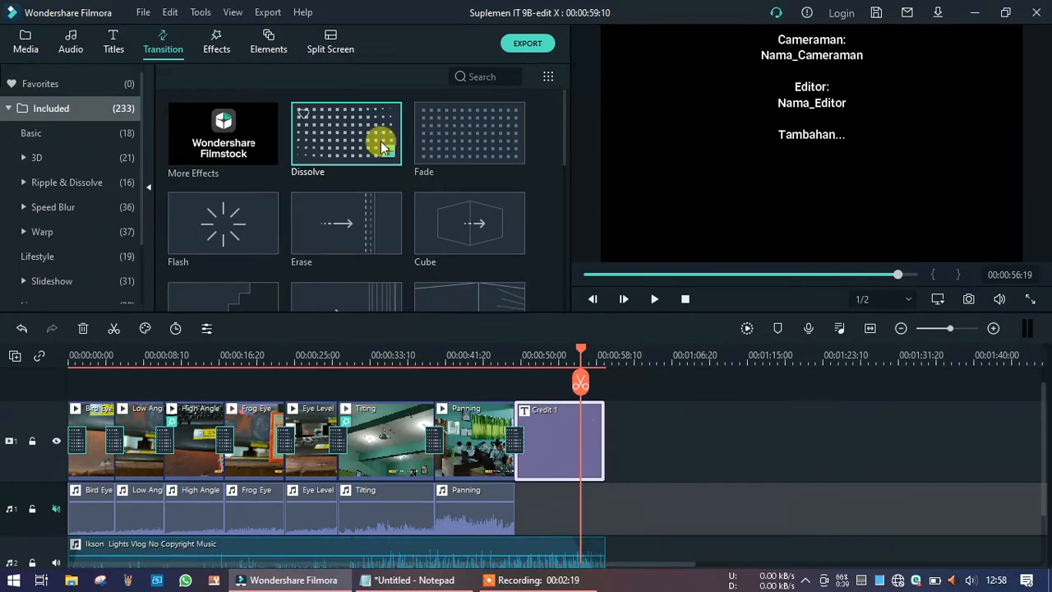
# Add a Fade transition to the end of the Credit 1 title.
pyautogui.click(218, 39)
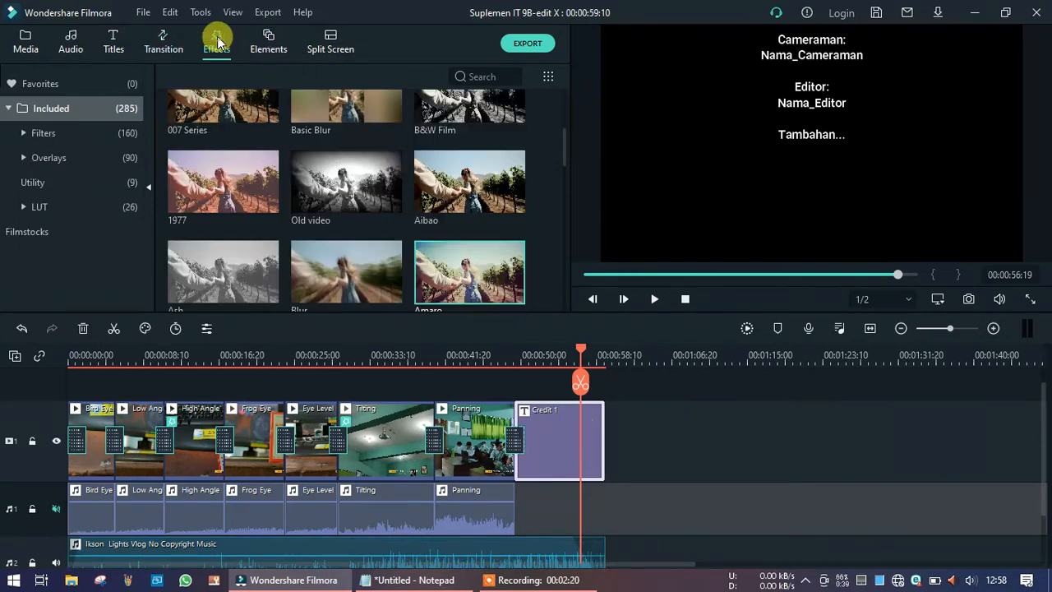
pyautogui.click(155, 49)
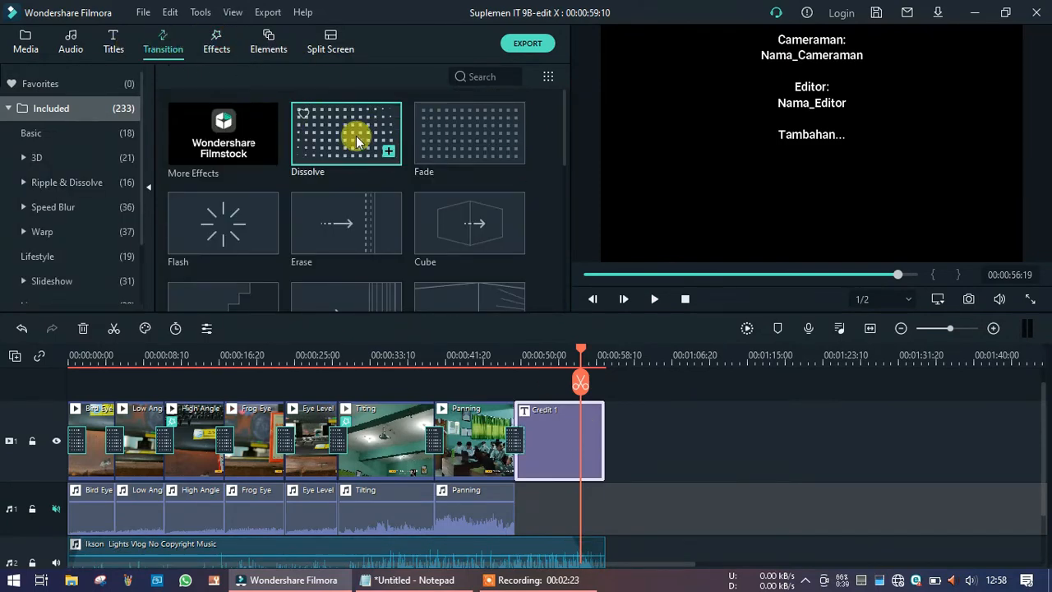
pyautogui.moveTo(434, 136); pyautogui.dragTo(600, 438)
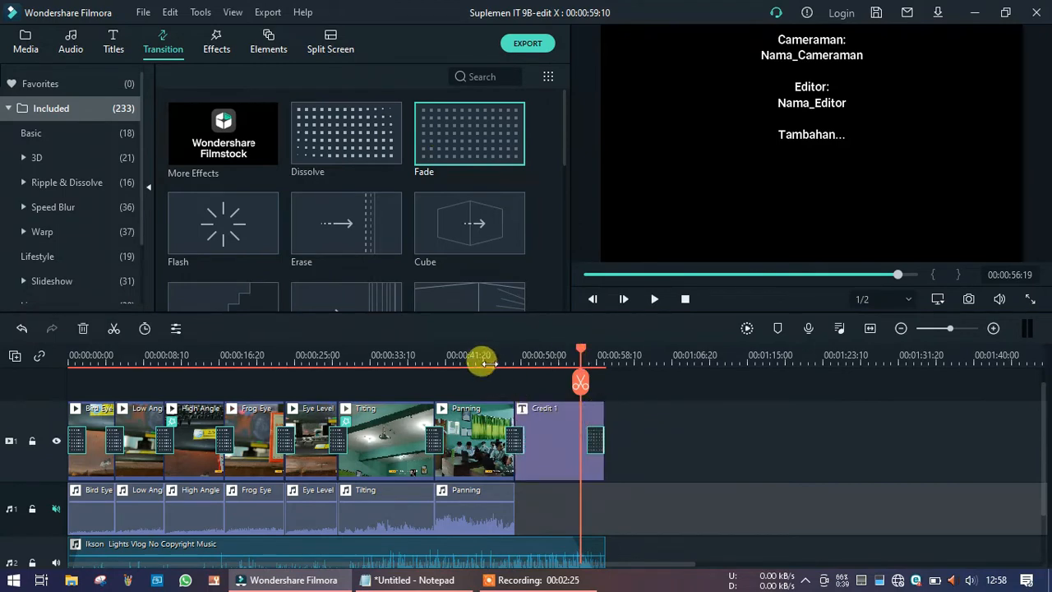
# Play the ending from about 00:00:41 to preview the credits and fade-out.
pyautogui.click(485, 355)
pyautogui.press('space')
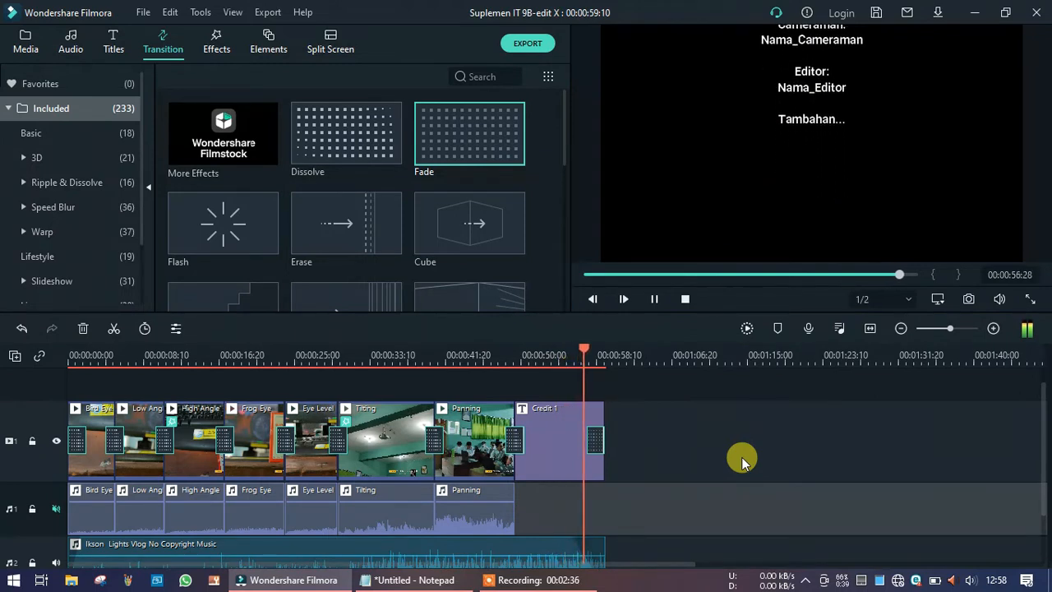
pyautogui.press('space')
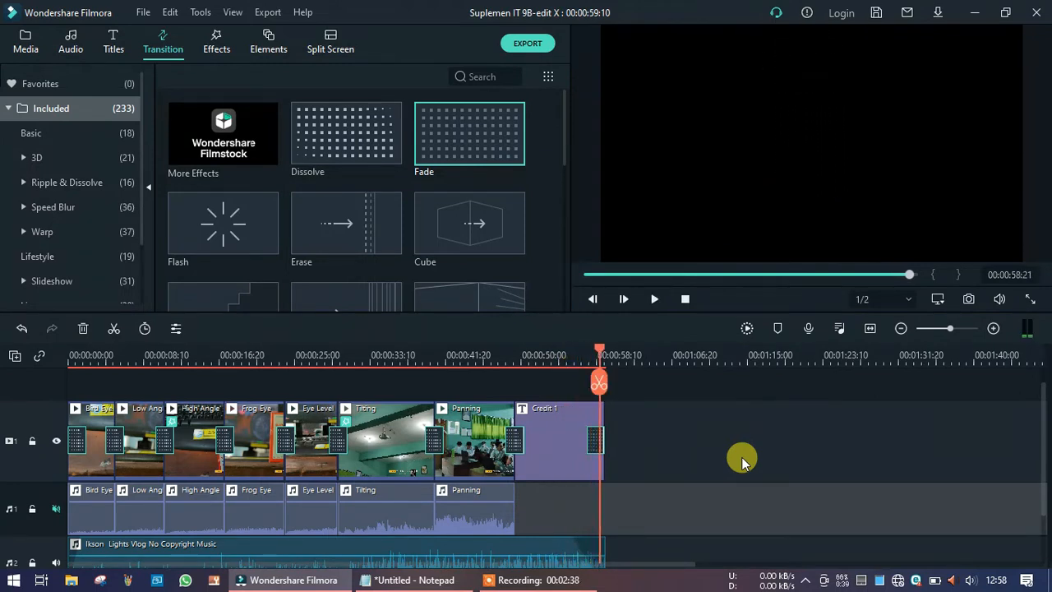
# Save the project and export it locally as MP4 with the name Export Suplemen IT.
pyautogui.hotkey('ctrl', 's')
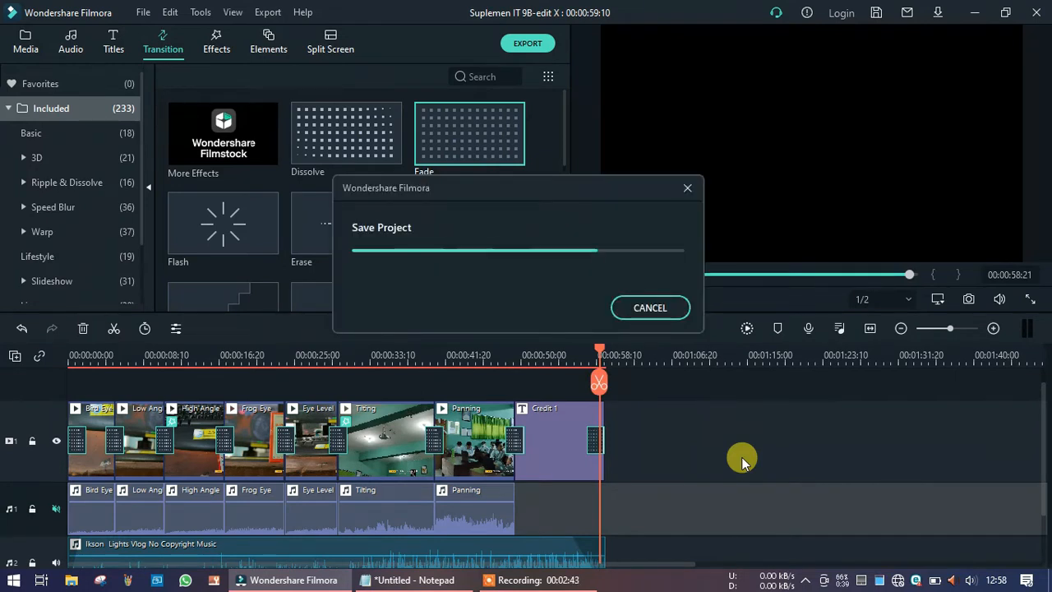
pyautogui.click(527, 45)
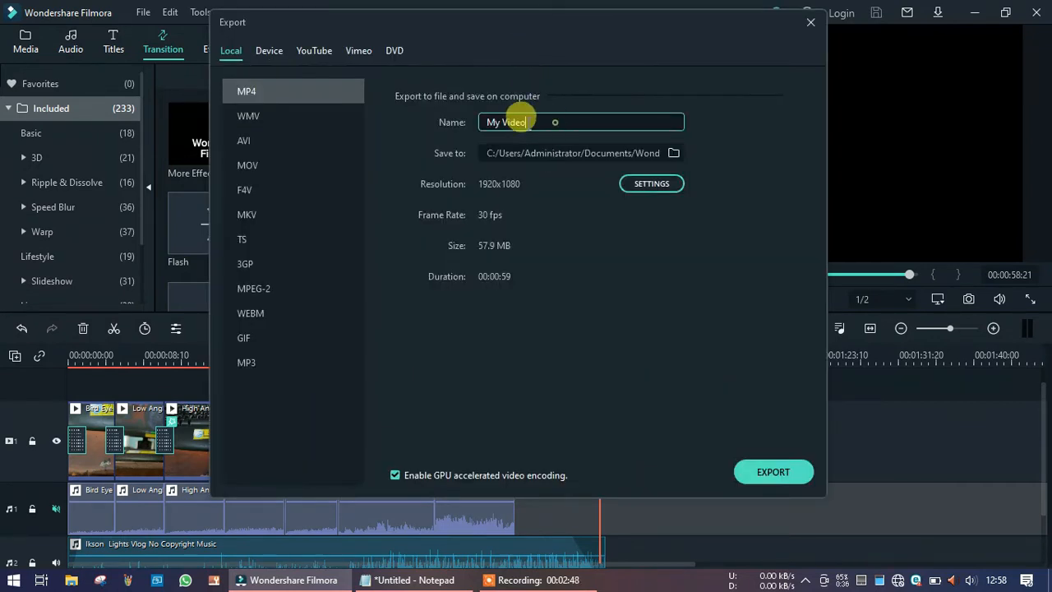
pyautogui.moveTo(525, 120); pyautogui.dragTo(466, 122)
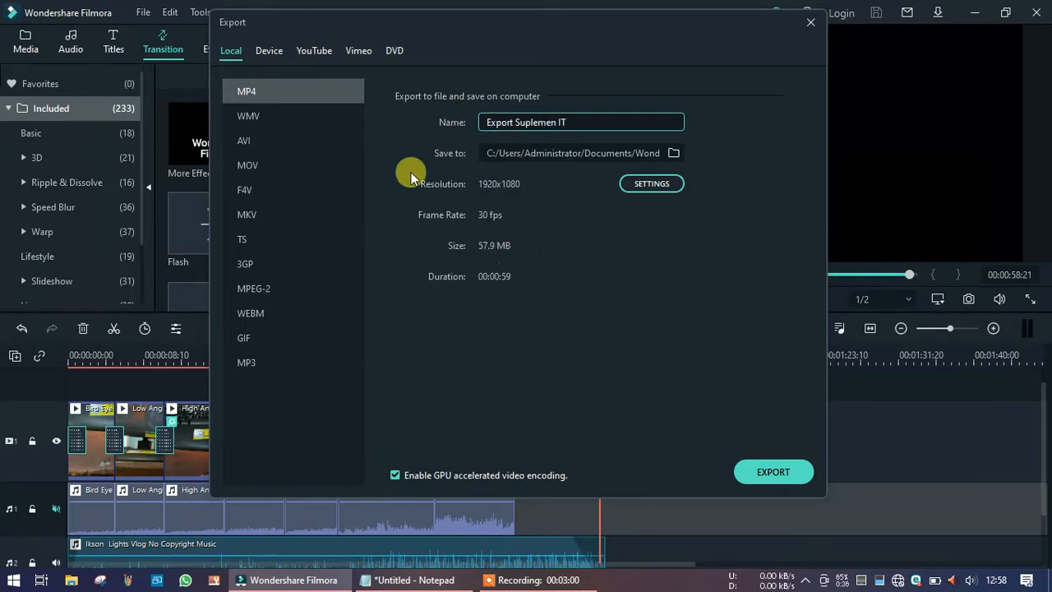
pyautogui.click(773, 473)
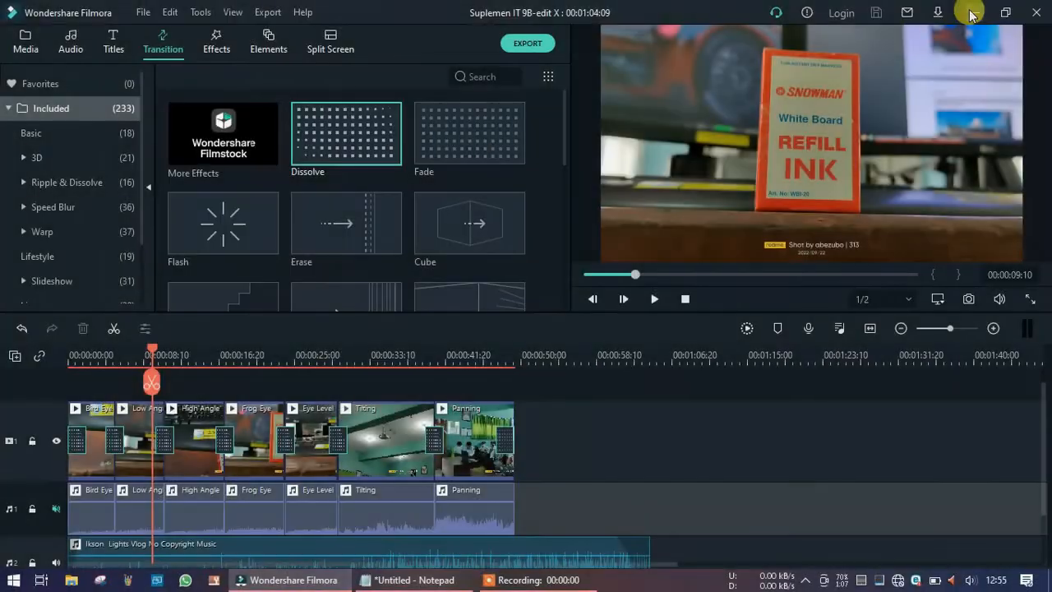
pyautogui.click(975, 18)
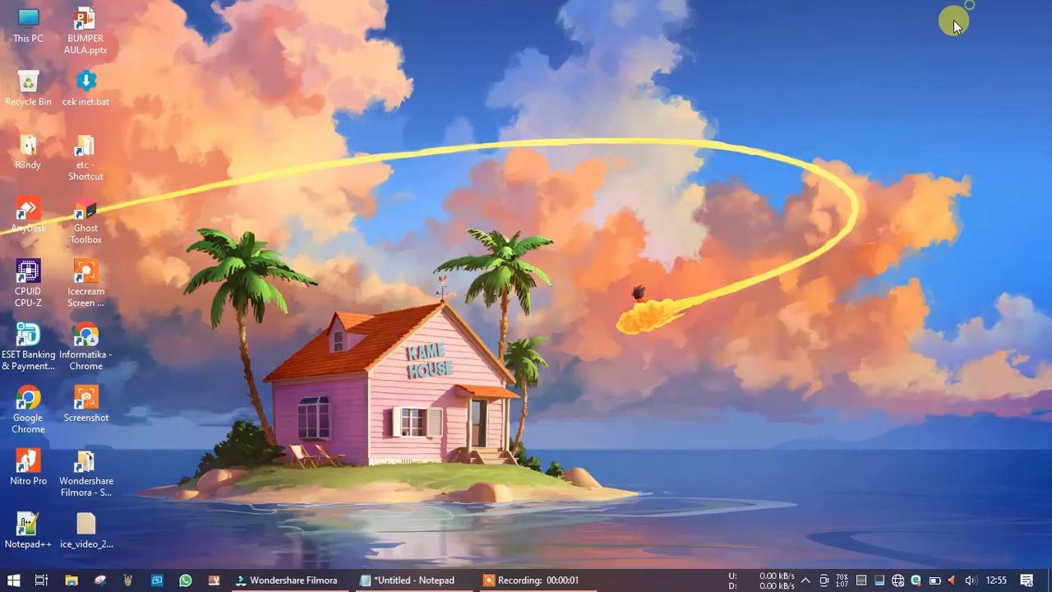
pyautogui.rightClick(650, 178)
pyautogui.click(666, 216)
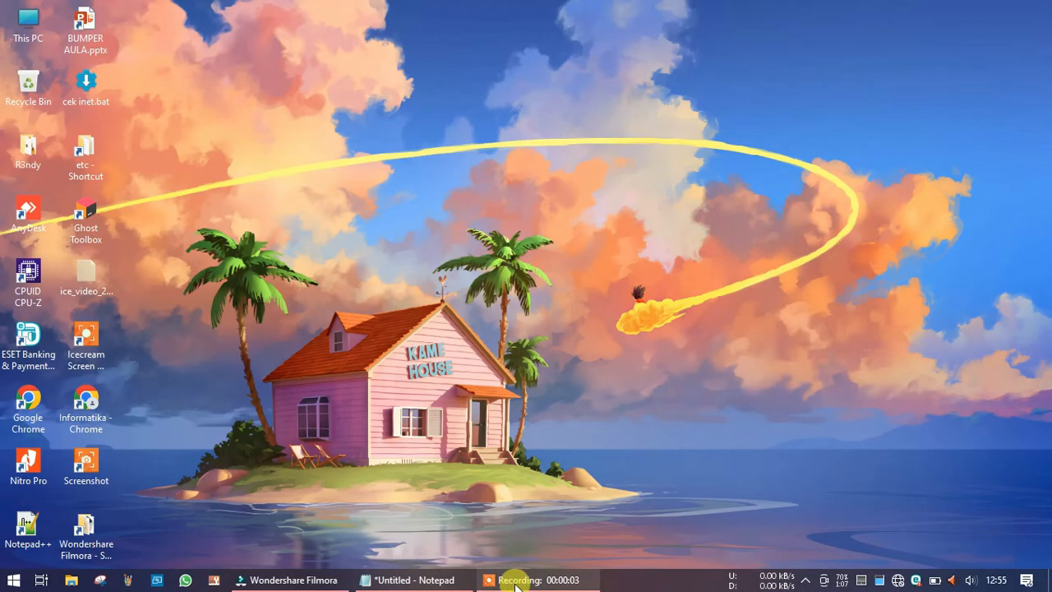
# Return to the editor and apply the 1977 effect to the High Angle clip.
pyautogui.click(284, 580)
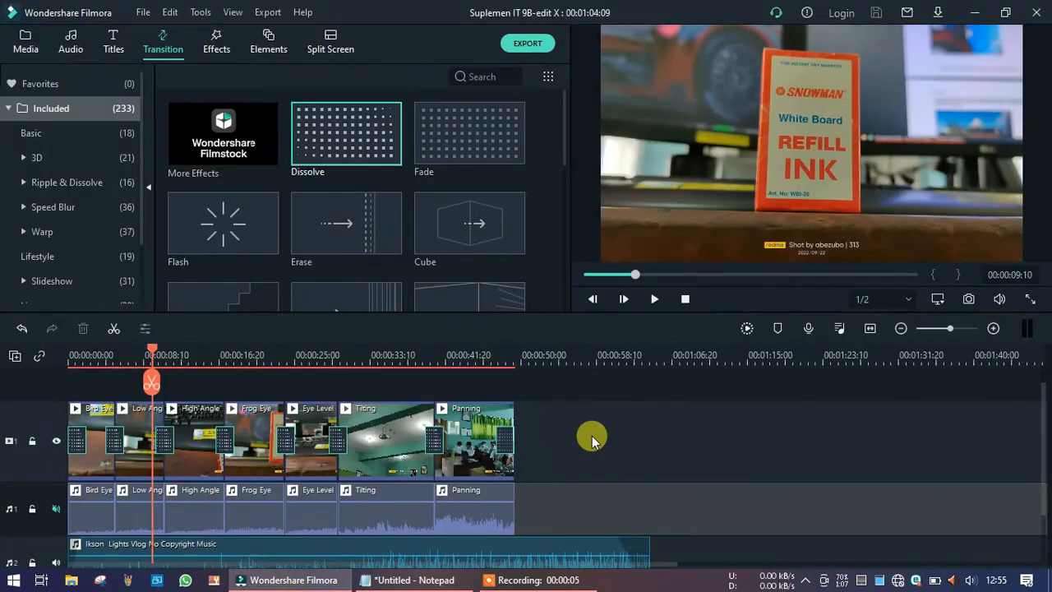
pyautogui.click(217, 40)
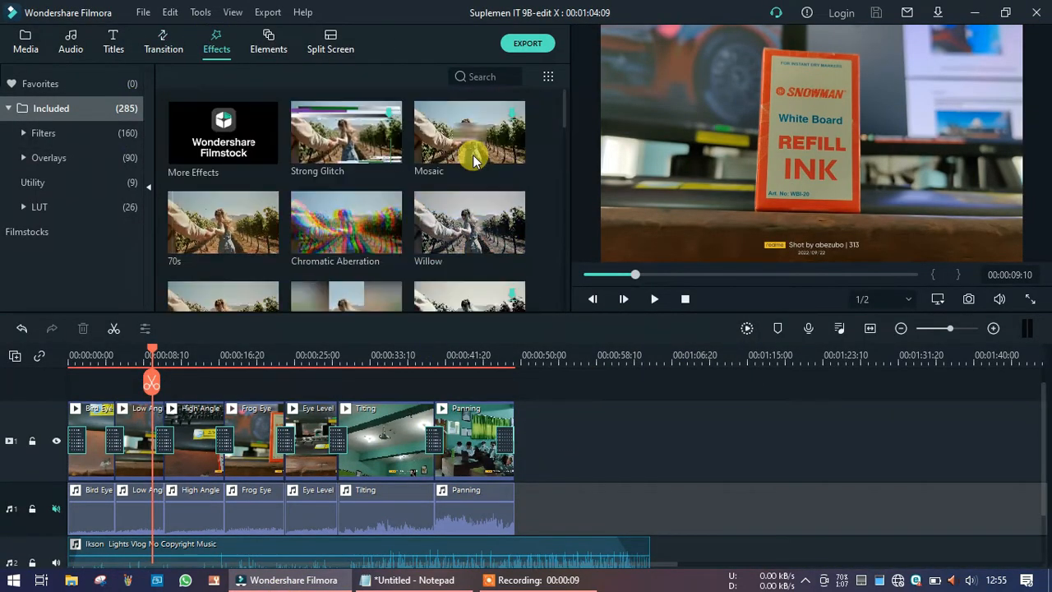
pyautogui.scroll(-3, 460, 205)
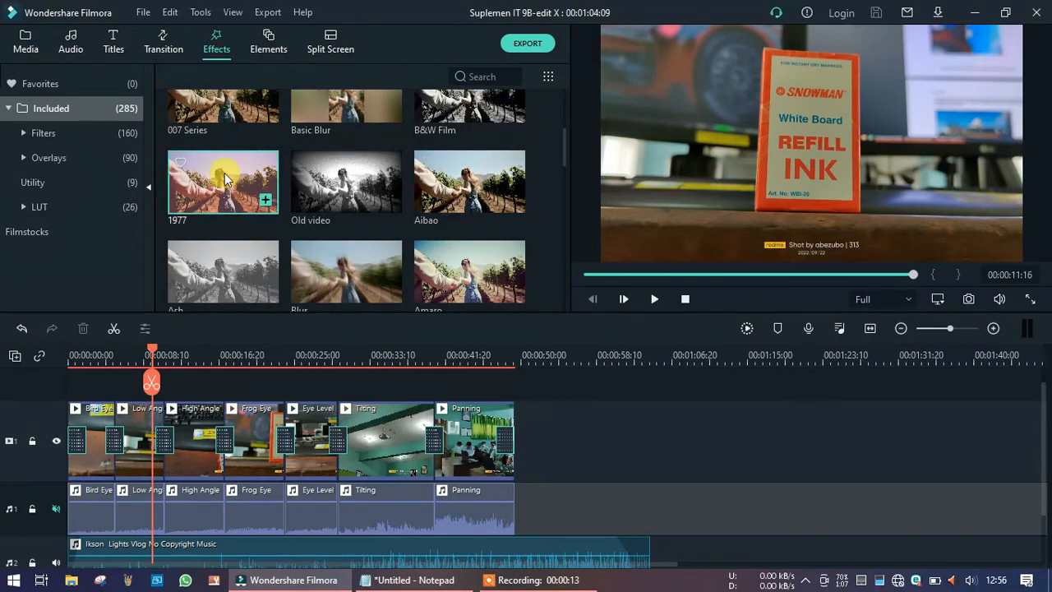
pyautogui.moveTo(224, 174); pyautogui.dragTo(195, 425)
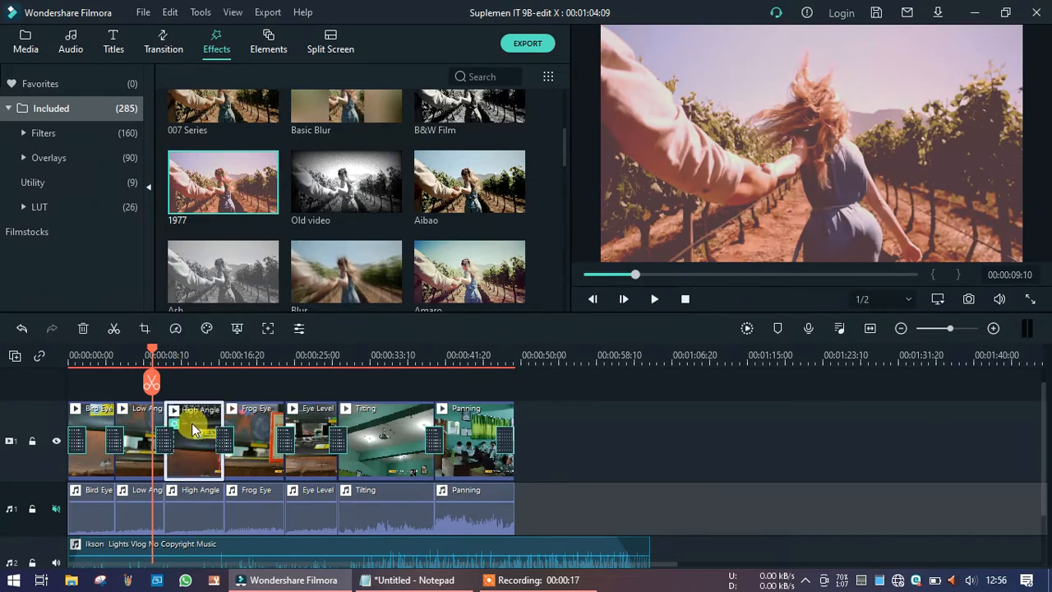
# Play the High Angle clip to preview the 1977 effect.
pyautogui.click(171, 353)
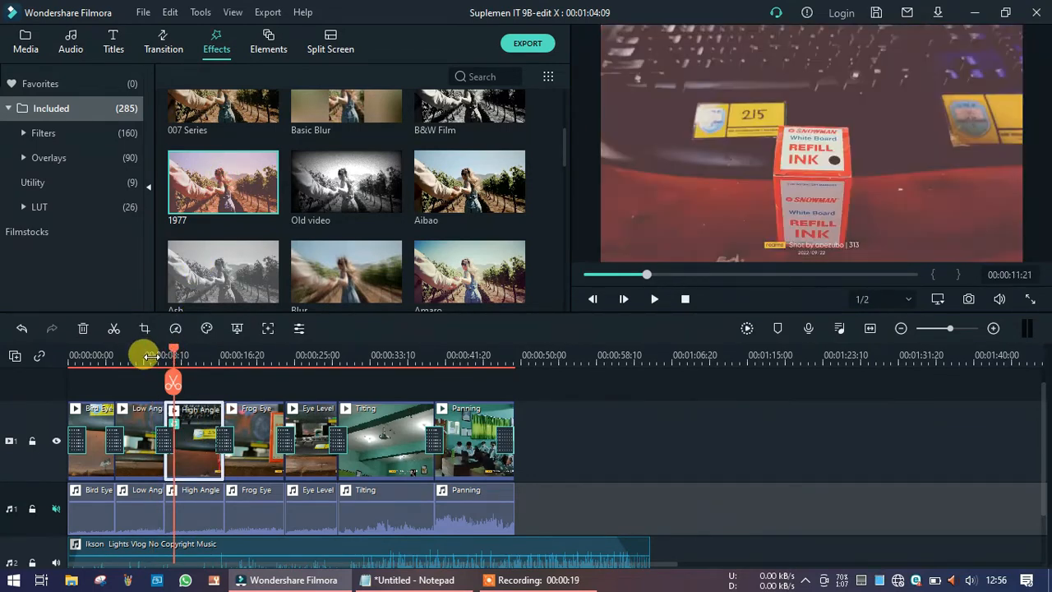
pyautogui.click(151, 355)
pyautogui.press('space')
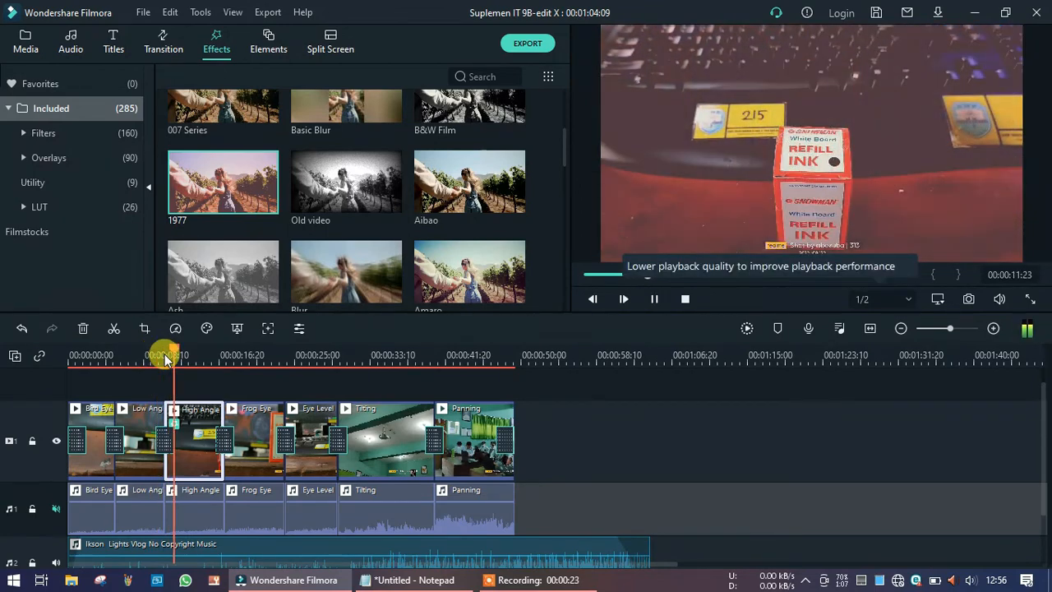
pyautogui.press('space')
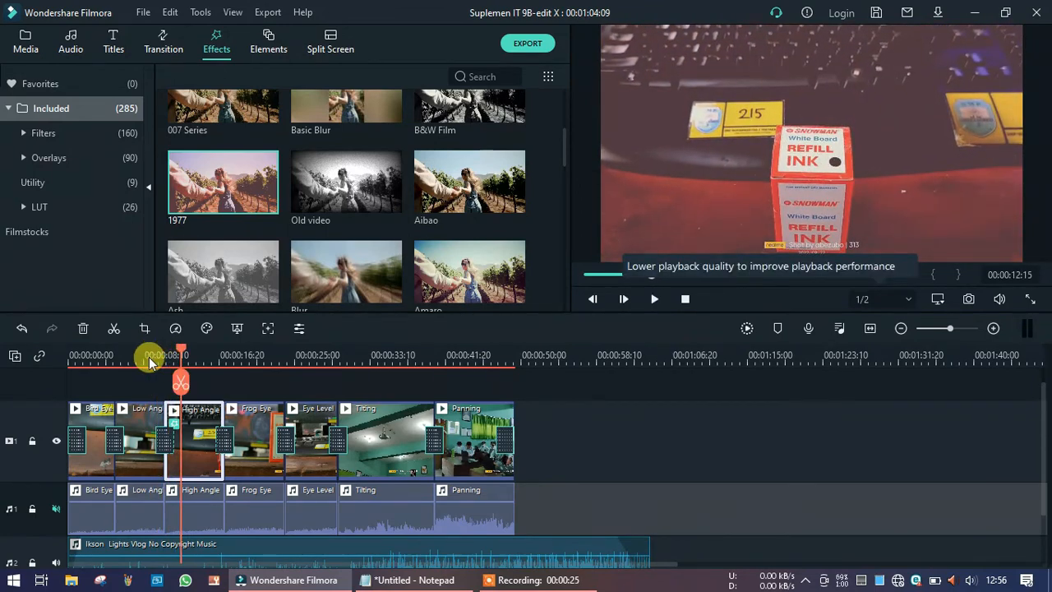
pyautogui.click(138, 356)
pyautogui.press('space')
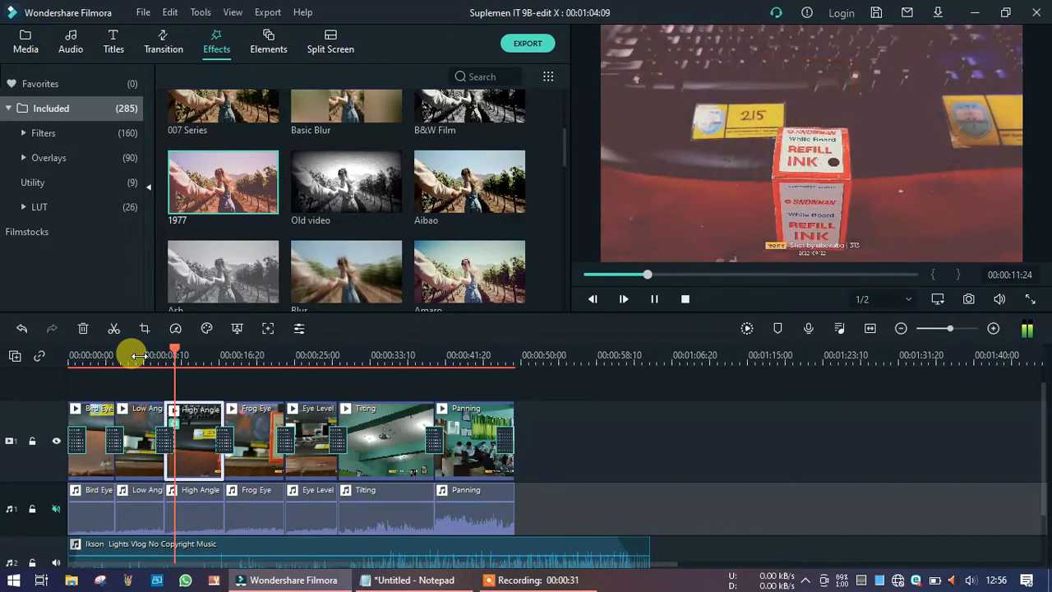
pyautogui.press('space')
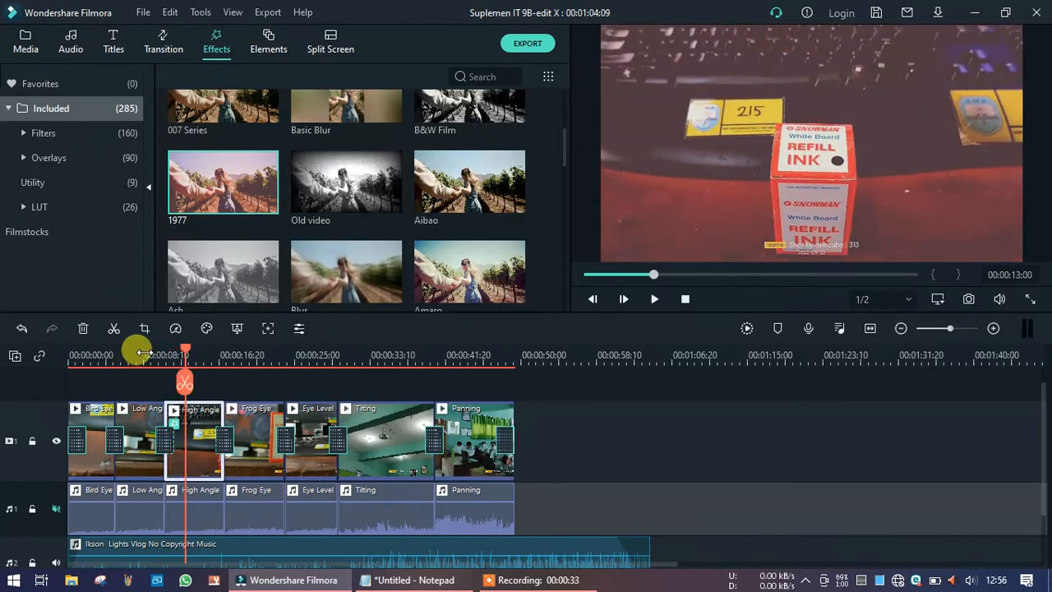
# Apply the Amaro effect to the Titling clip and preview it.
pyautogui.moveTo(461, 262); pyautogui.dragTo(387, 431)
pyautogui.click(326, 355)
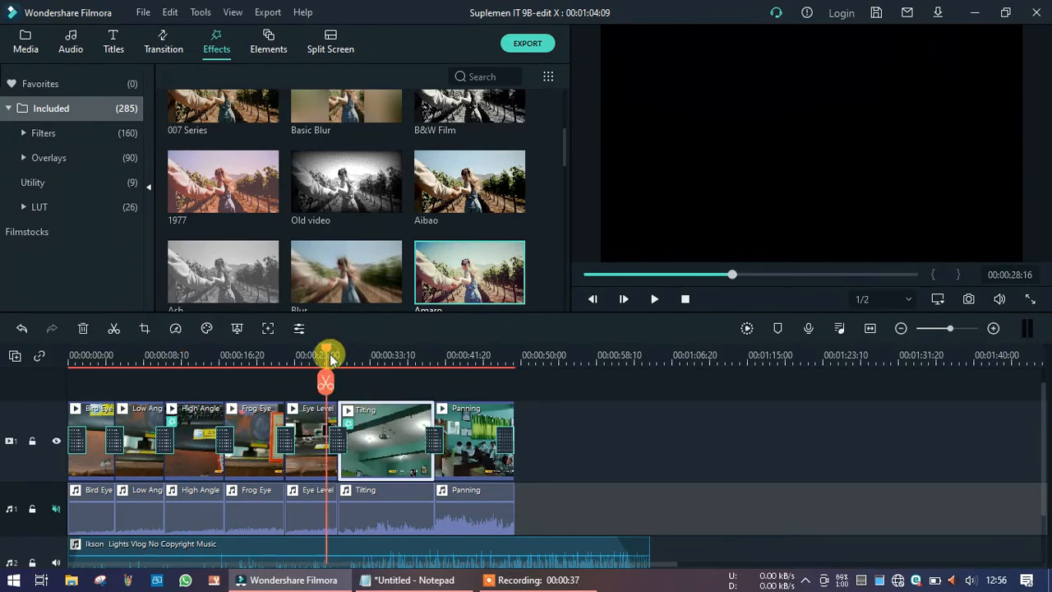
pyautogui.press('space')
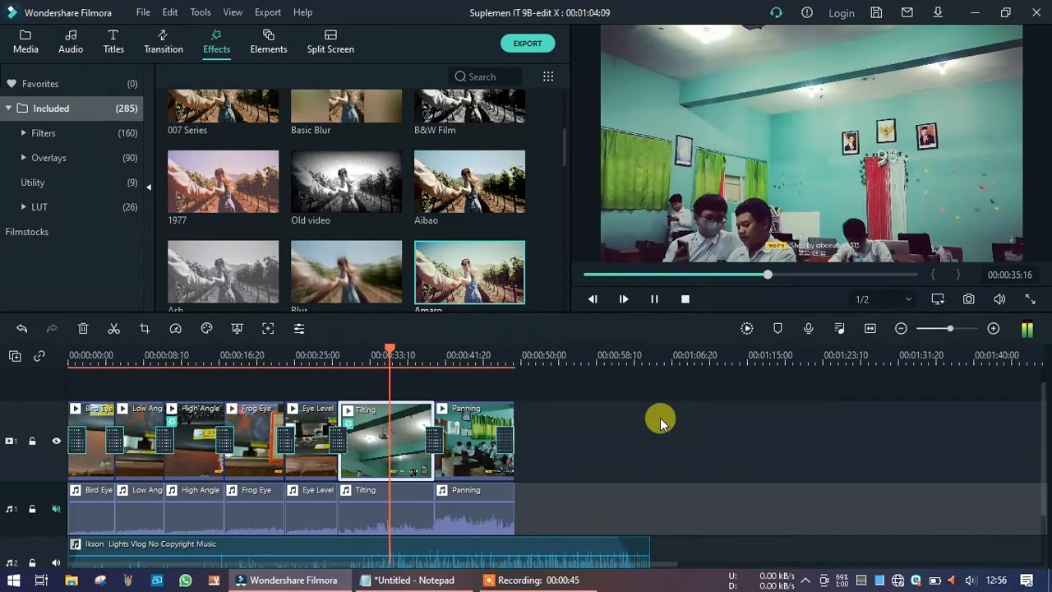
pyautogui.press('space')
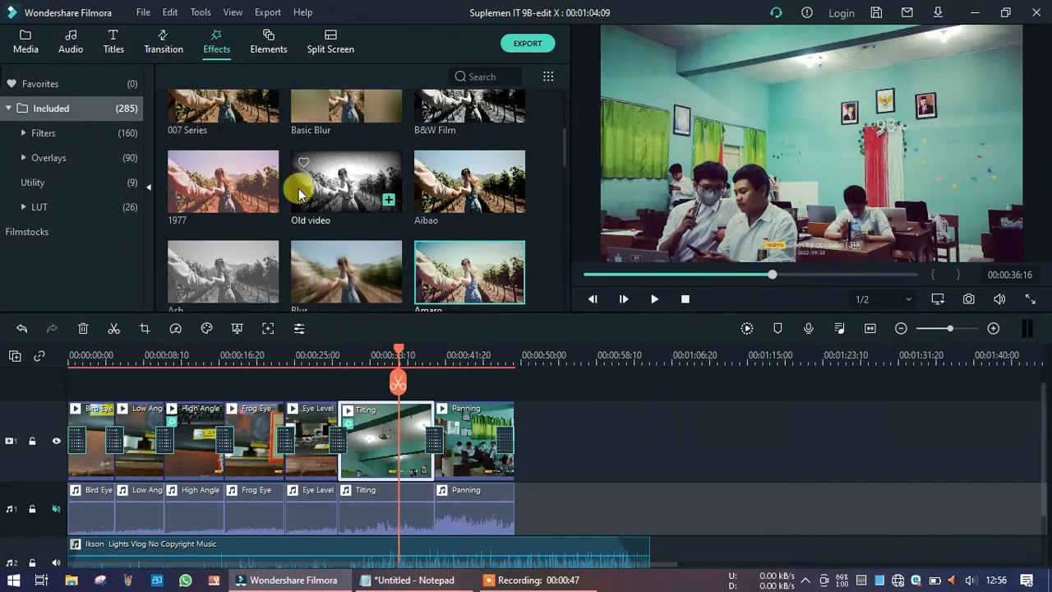
# Add the Credit 1 end-credits title to the timeline right after the Panning clip.
pyautogui.click(113, 49)
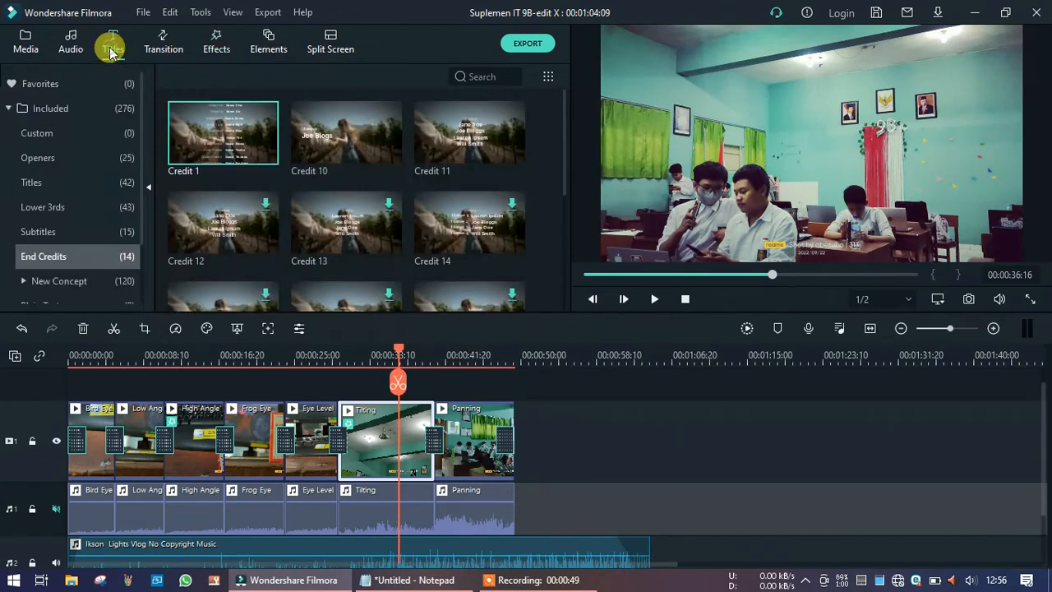
pyautogui.click(230, 136)
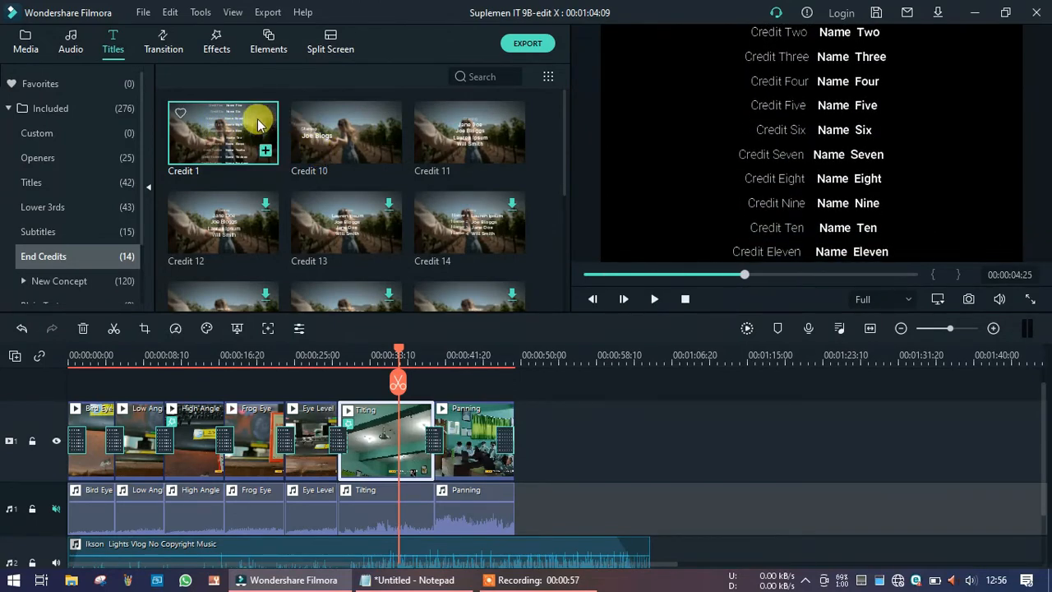
pyautogui.moveTo(254, 123); pyautogui.dragTo(521, 434)
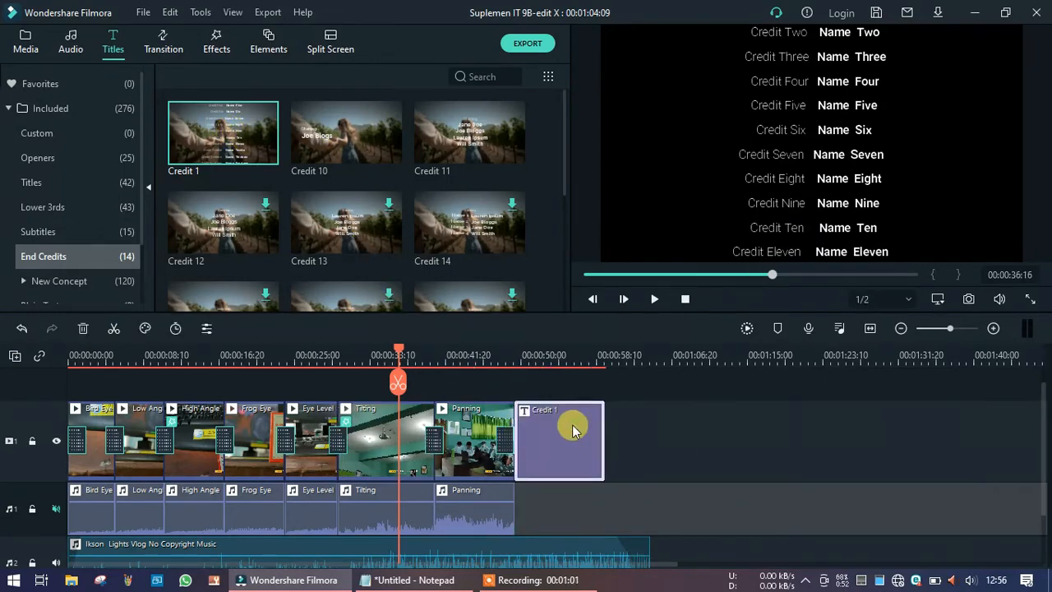
# Open the Credit 1 title for editing and delete all of its placeholder text.
pyautogui.doubleClick(574, 431)
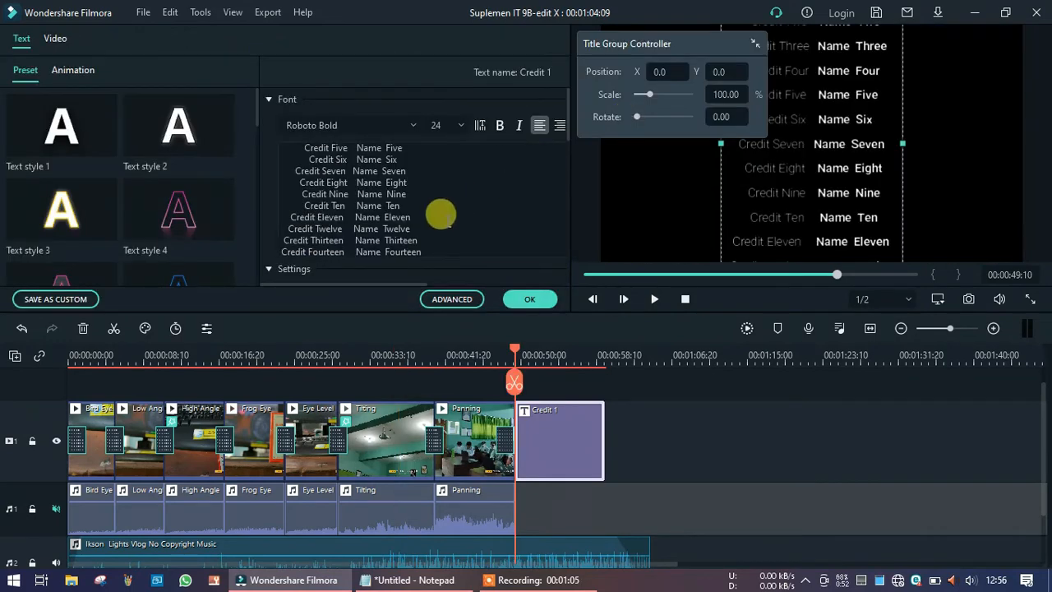
pyautogui.hotkey('ctrl', 'a')
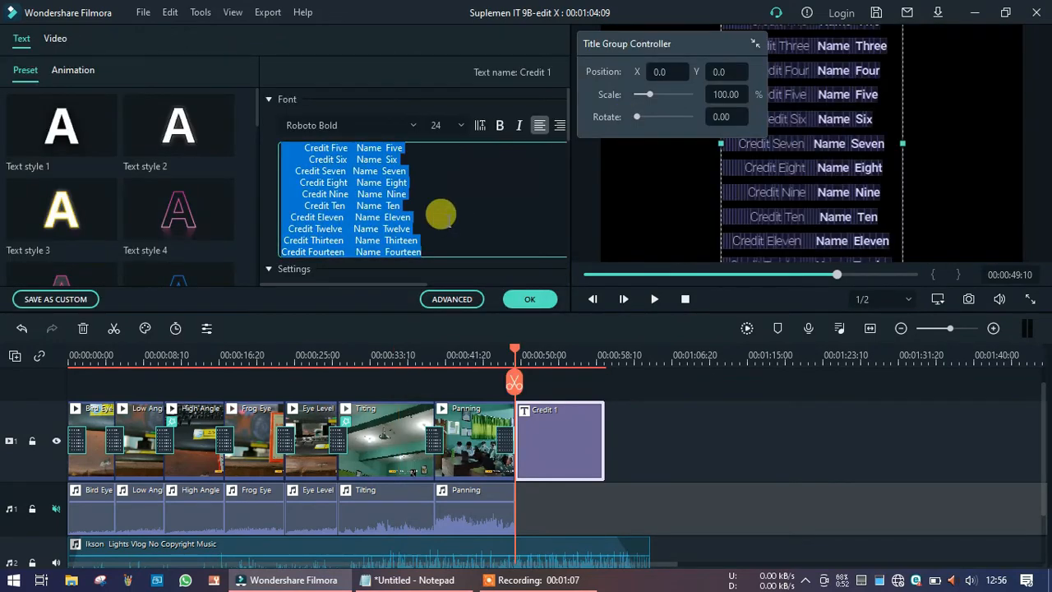
pyautogui.press('Delete')
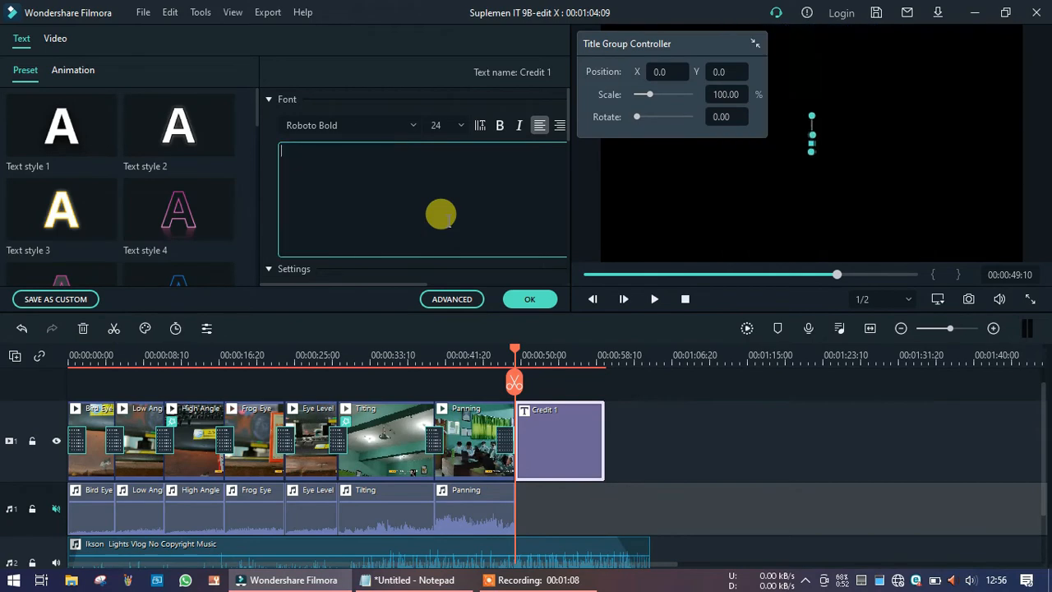
# Copy the credits text from Notepad, paste it into the empty title text field and apply.
pyautogui.click(411, 580)
pyautogui.hotkey('ctrl', 'a')
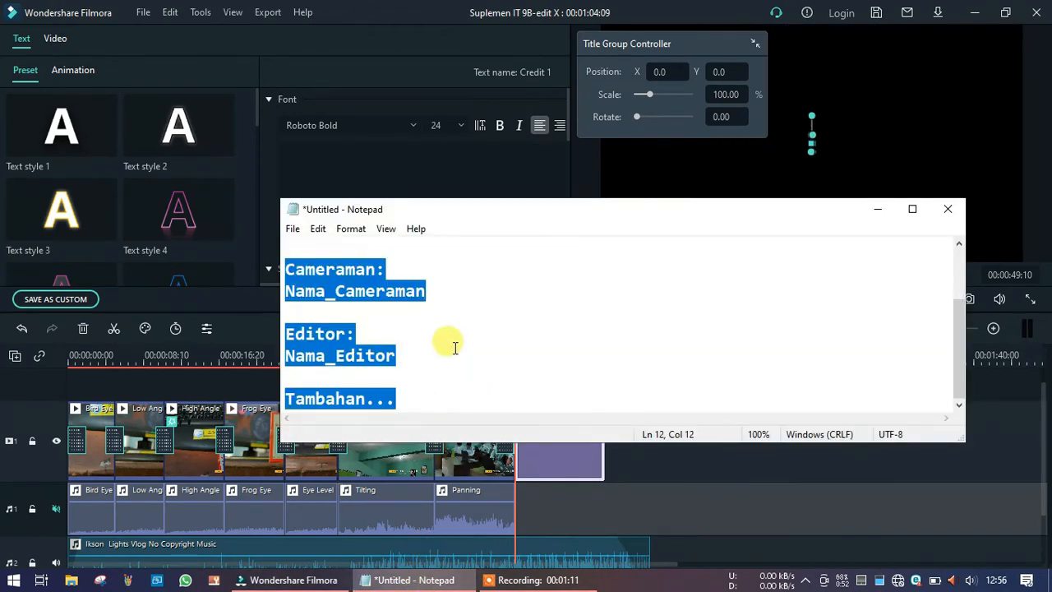
pyautogui.click(370, 155)
pyautogui.write('Produksi 2022  Cast: Nama_Pemain  Cameraman: Nama_Cameraman  Editor: Nama_Editor  Tambahan...')
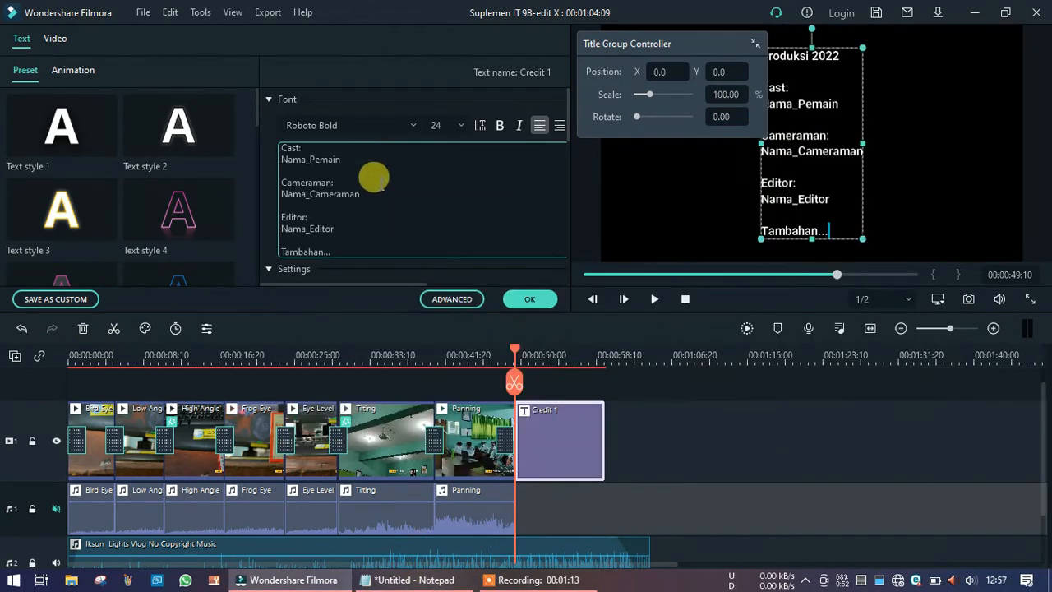
pyautogui.click(530, 303)
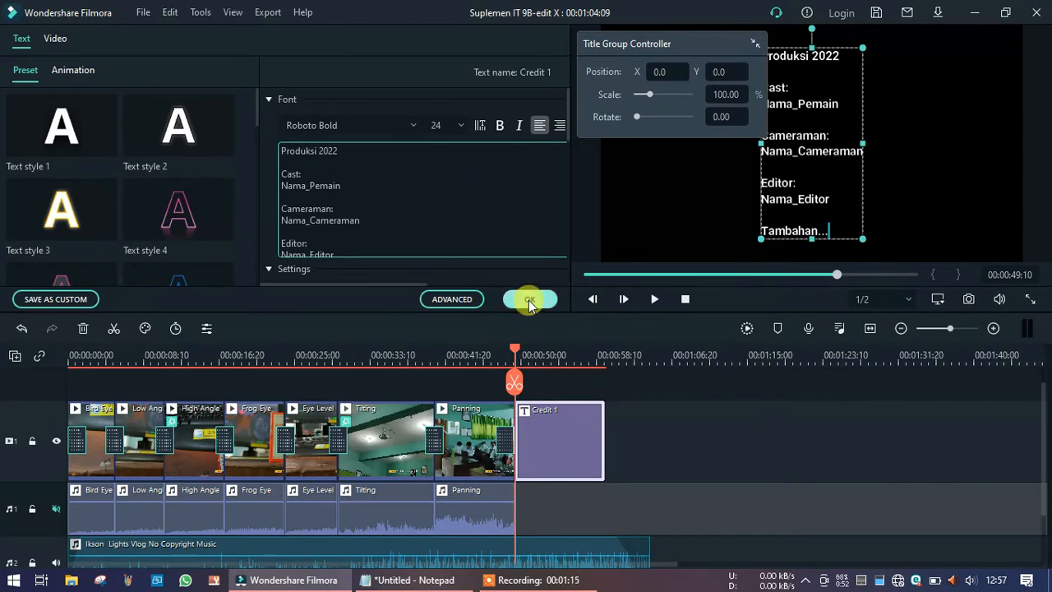
# Enlarge the Credit 1 text box in the preview and center-align all of its credits text.
pyautogui.click(864, 239)
pyautogui.moveTo(864, 239); pyautogui.dragTo(902, 288)
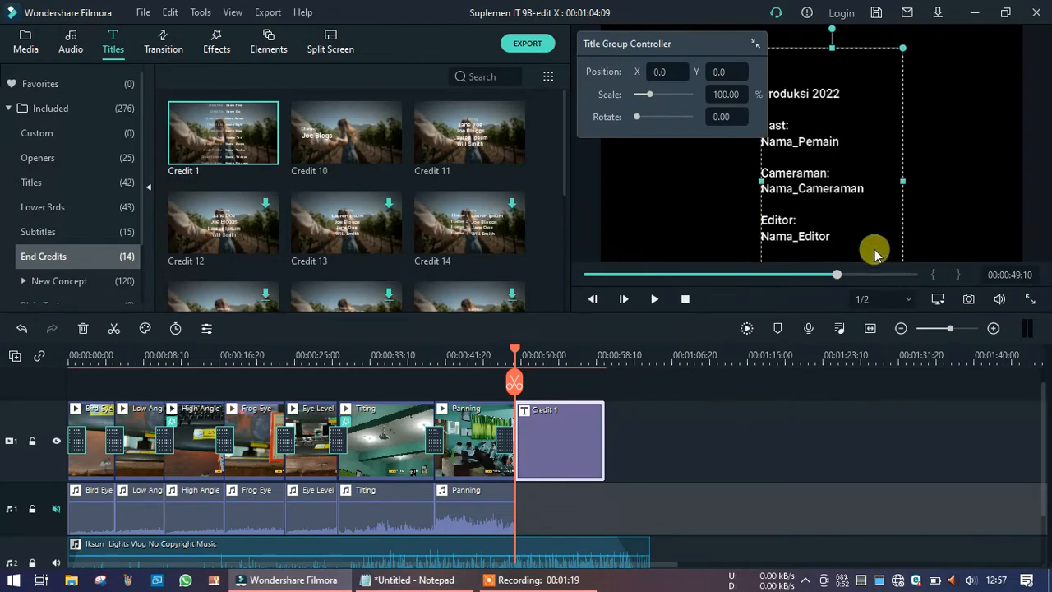
pyautogui.doubleClick(569, 432)
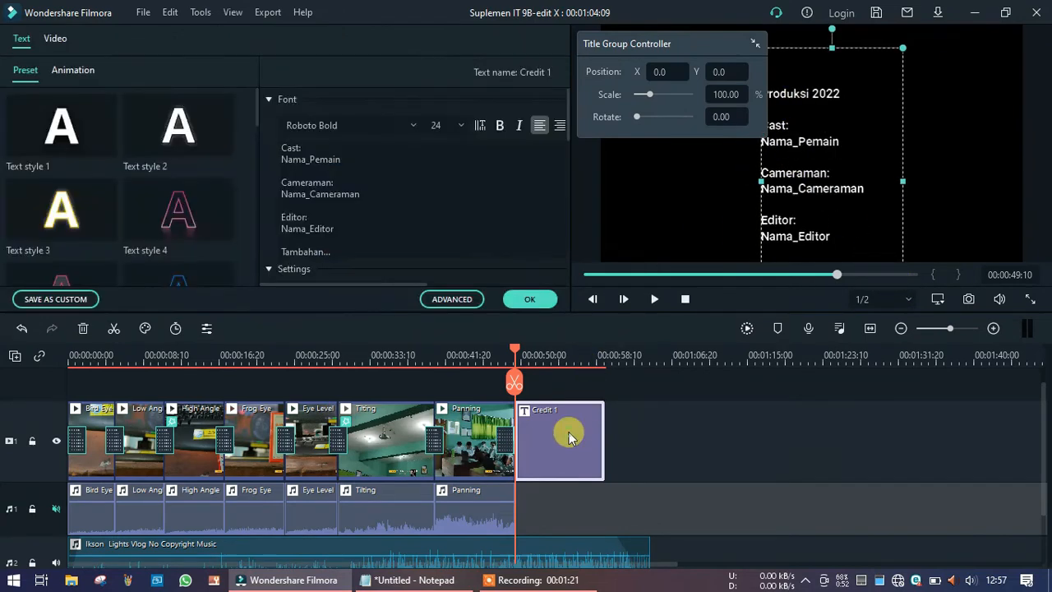
pyautogui.click(393, 181)
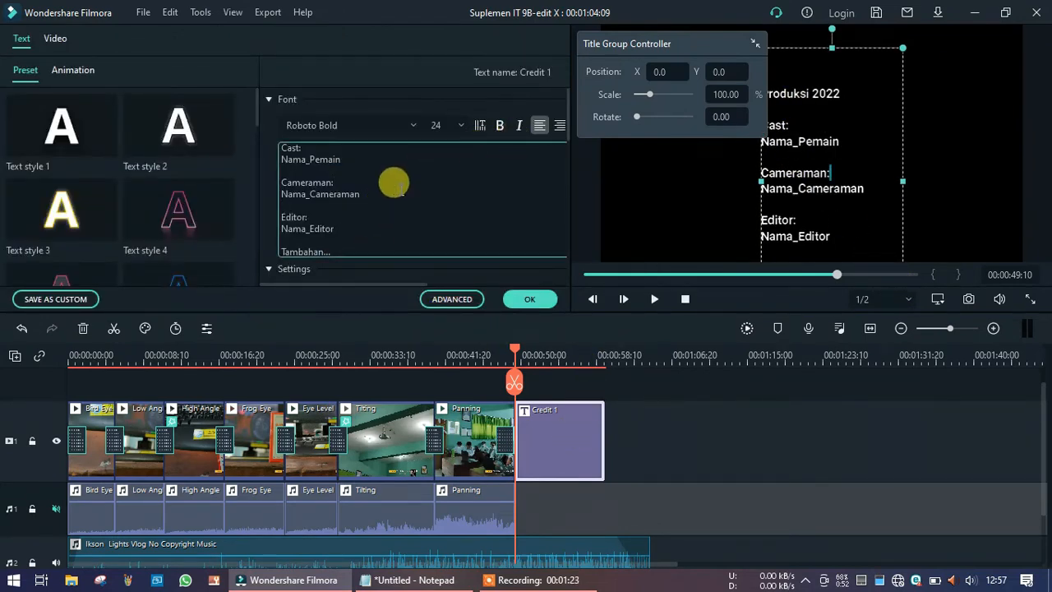
pyautogui.hotkey('ctrl', 'a')
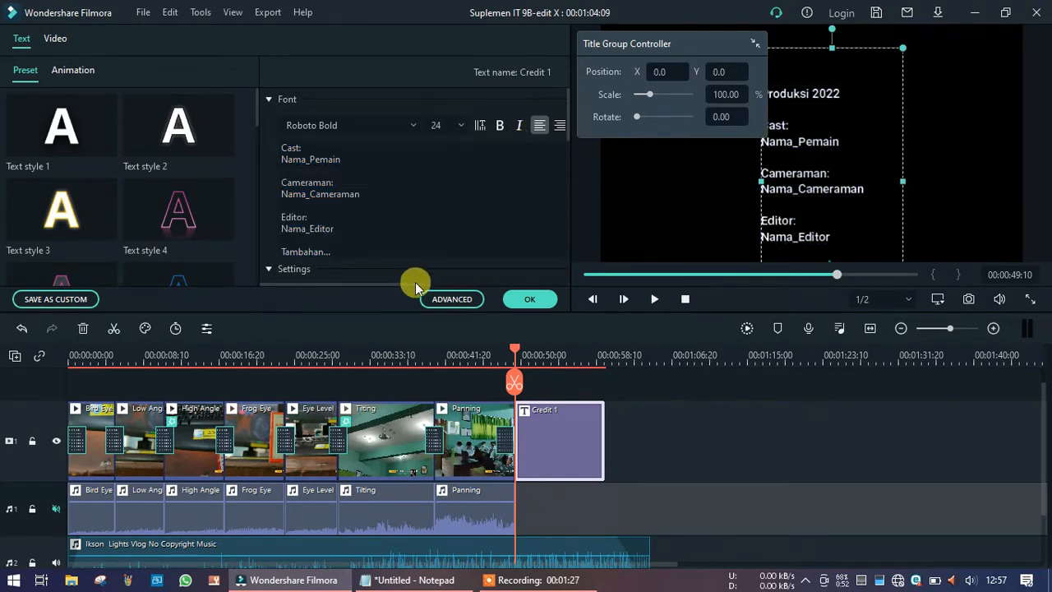
pyautogui.moveTo(418, 285); pyautogui.dragTo(458, 187)
pyautogui.click(496, 125)
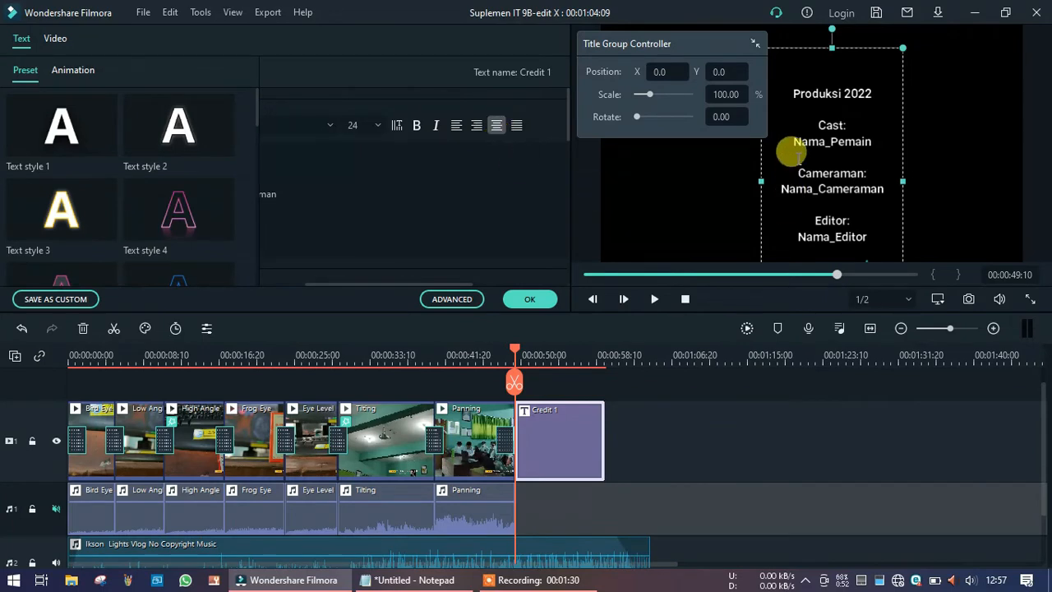
pyautogui.click(530, 299)
# Add a Dissolve transition between the Panning clip and the Credit 1 title and preview it.
pyautogui.click(496, 357)
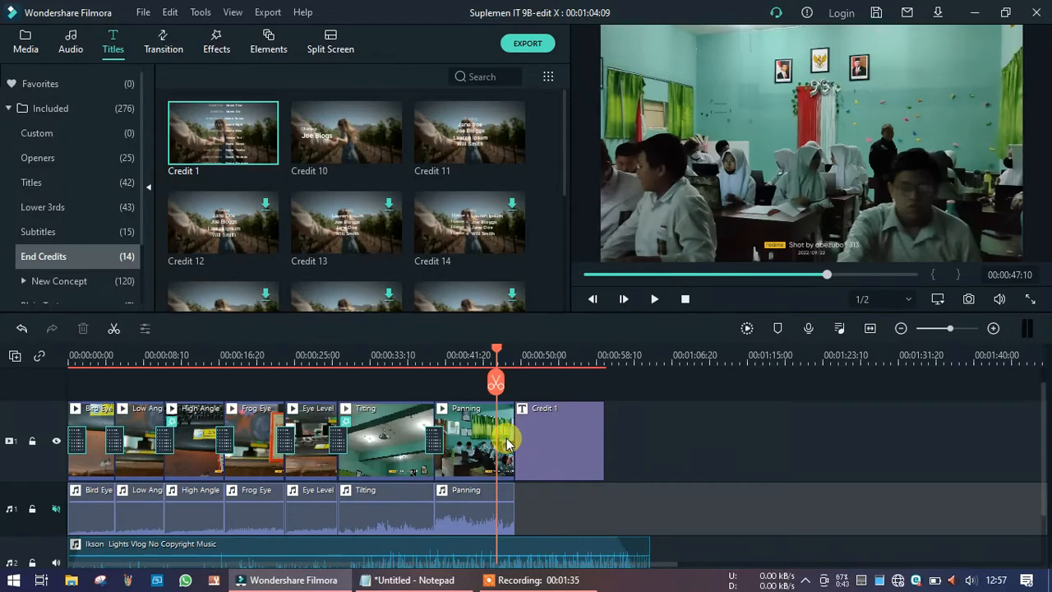
pyautogui.click(162, 48)
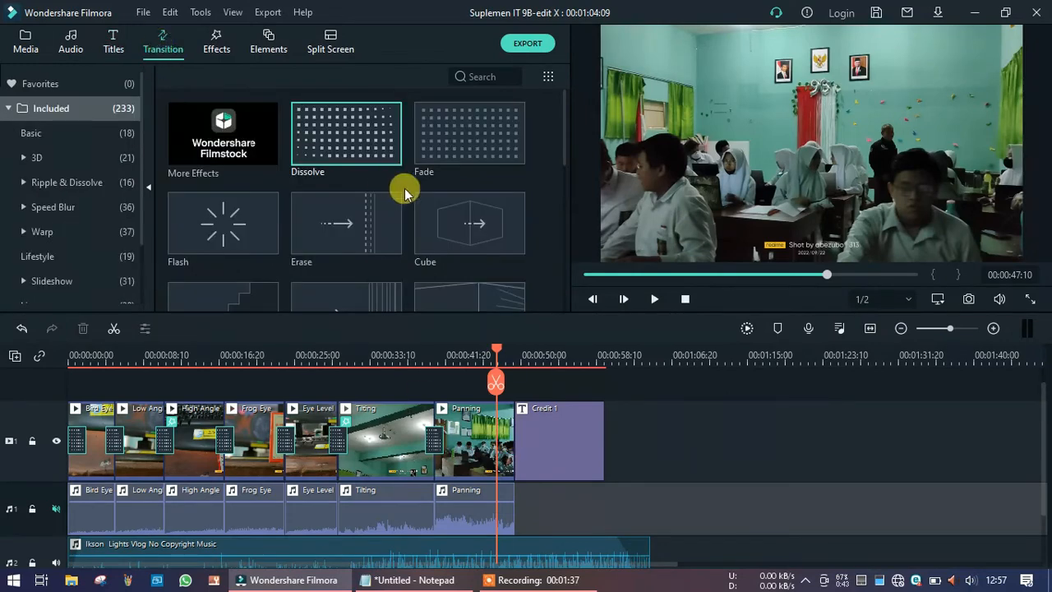
pyautogui.moveTo(352, 136); pyautogui.dragTo(516, 435)
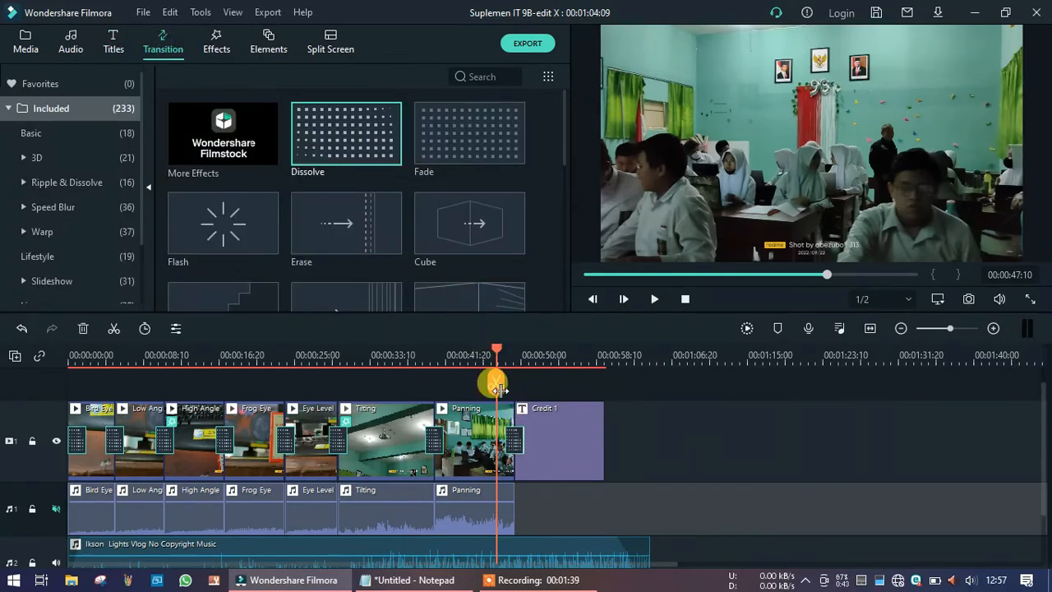
pyautogui.click(465, 354)
pyautogui.press('space')
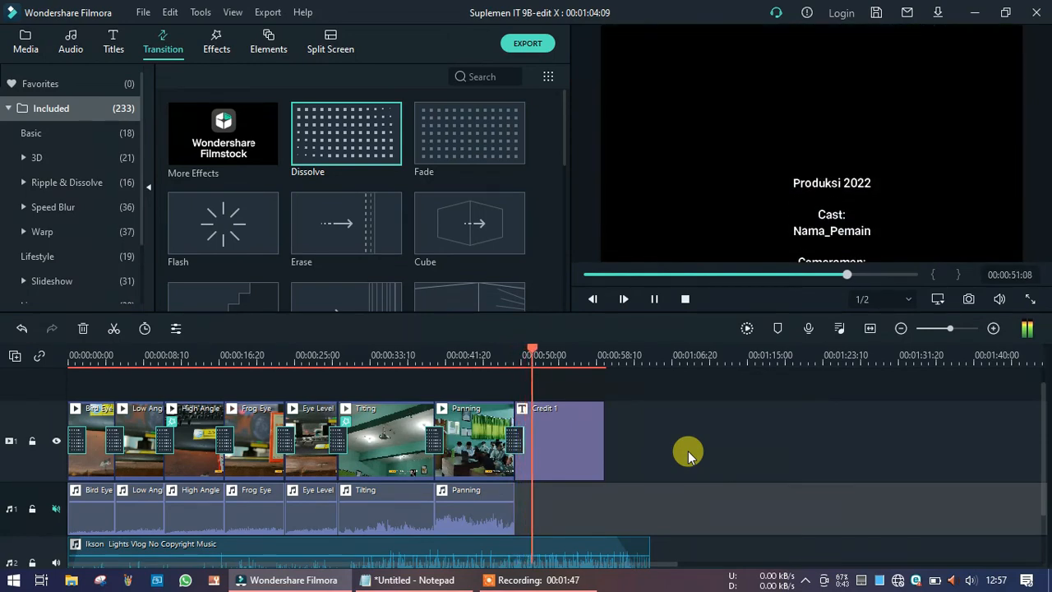
# Move the credits text box lower in the frame, apply the change and preview the scrolling credits.
pyautogui.doubleClick(585, 433)
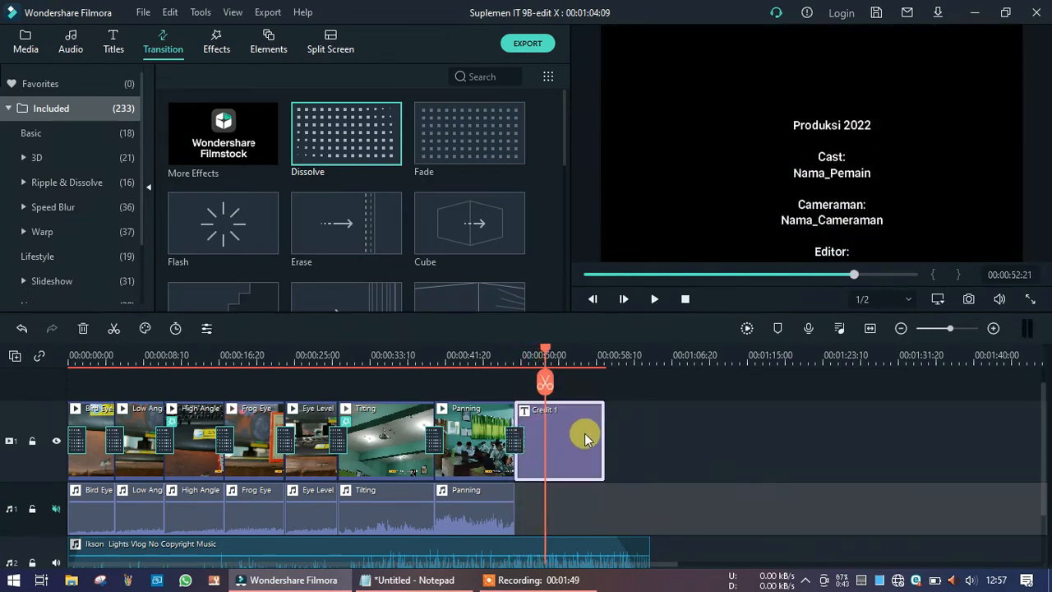
pyautogui.moveTo(833, 91); pyautogui.dragTo(812, 181)
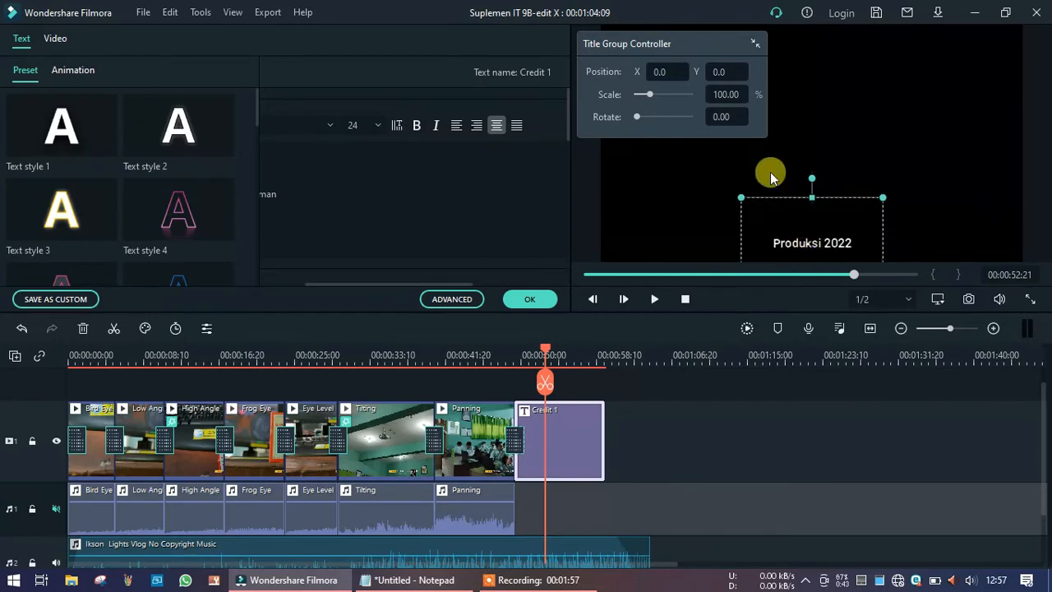
pyautogui.click(530, 300)
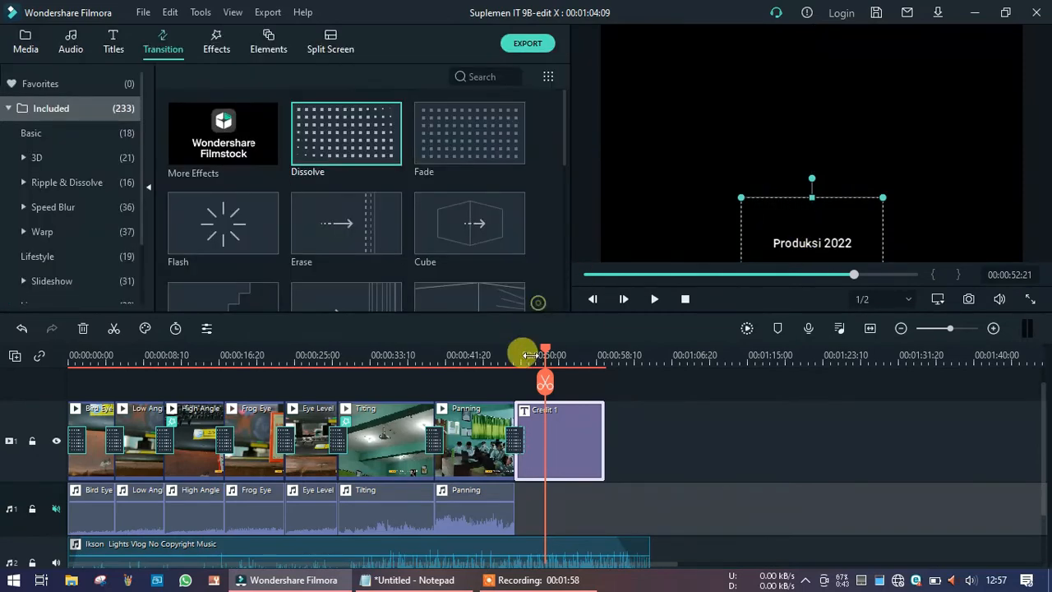
pyautogui.click(487, 355)
pyautogui.press('space')
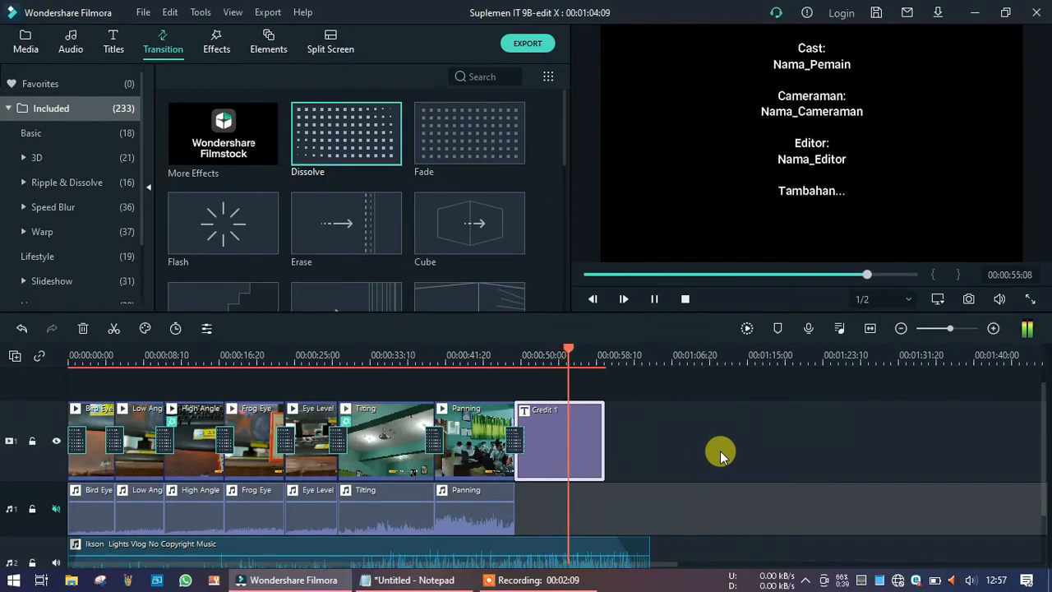
pyautogui.press('space')
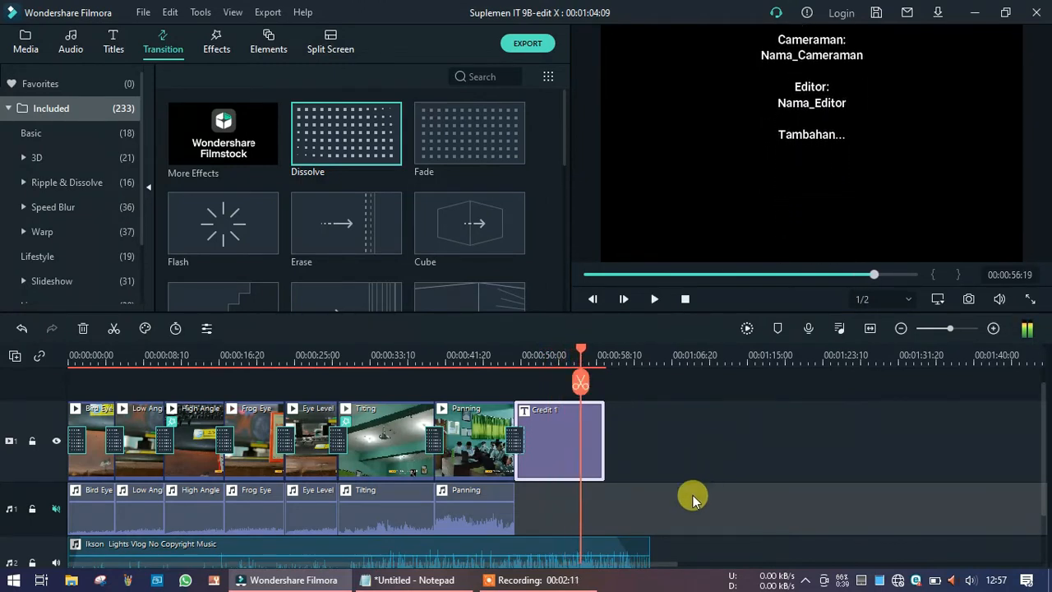
# Trim the end of the background music track so it ends with the Credit 1 title.
pyautogui.click(640, 552)
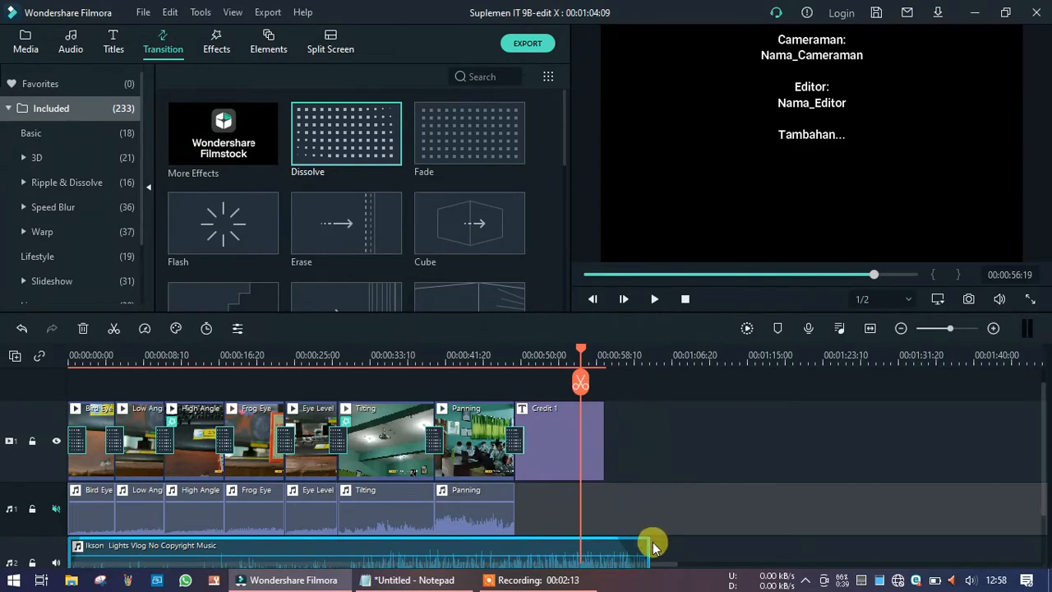
pyautogui.moveTo(649, 543); pyautogui.dragTo(606, 541)
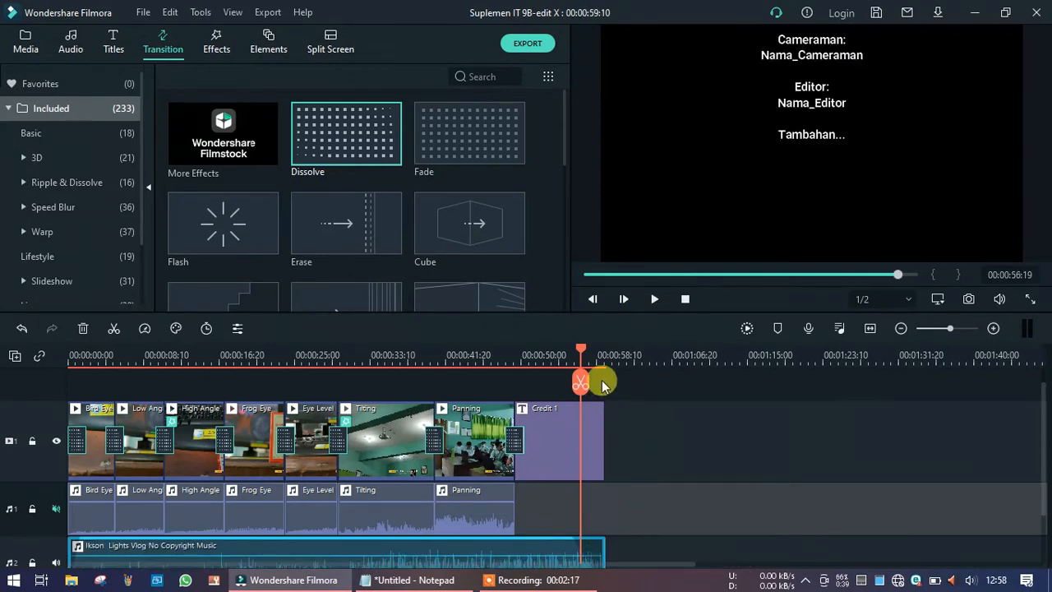
pyautogui.click(586, 429)
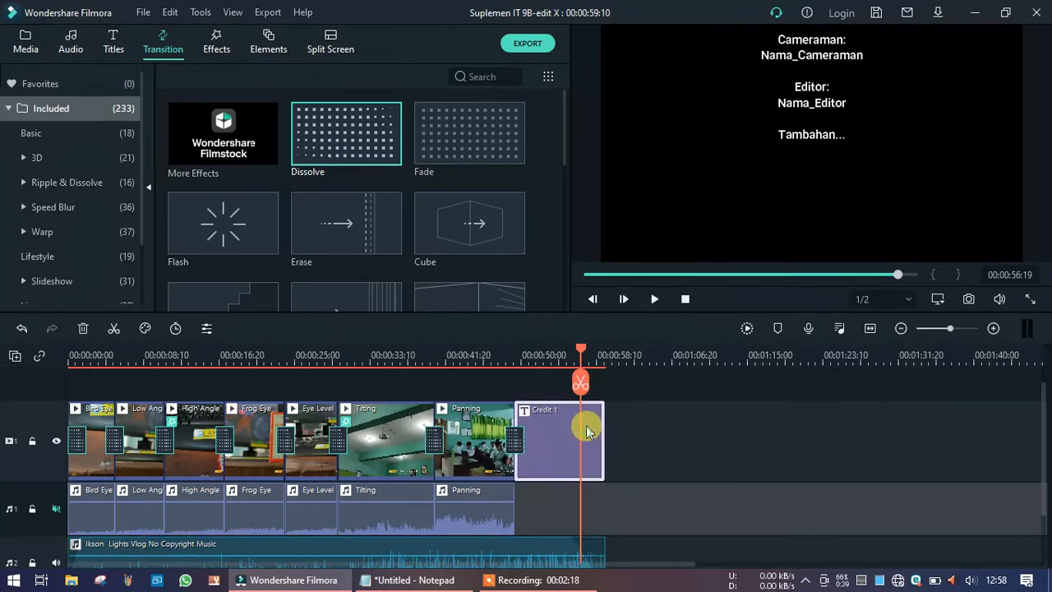
# Add a Fade transition to the end of the Credit 1 title and preview it.
pyautogui.click(218, 39)
pyautogui.click(167, 50)
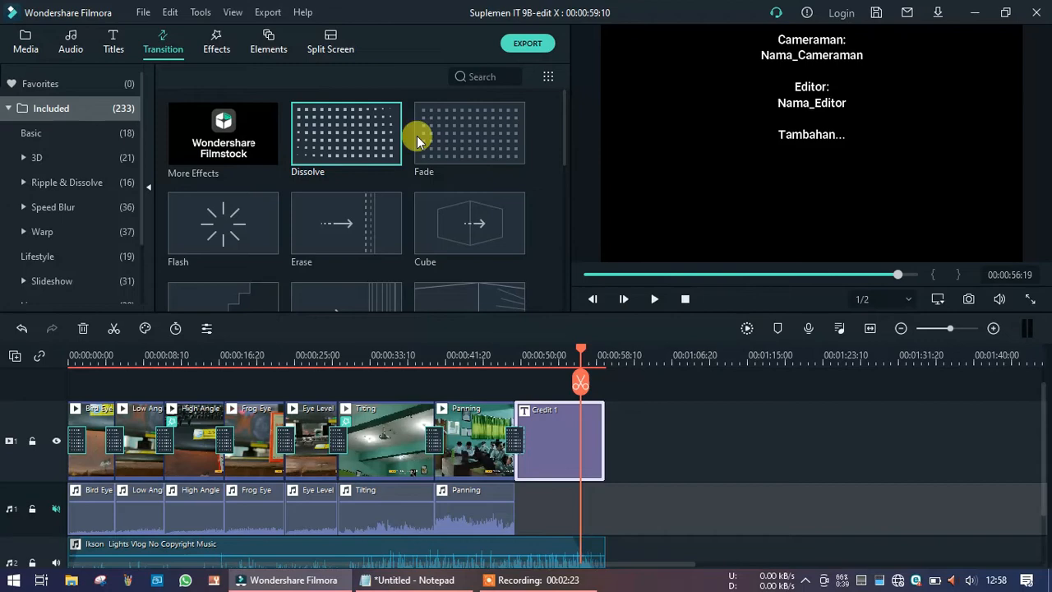
pyautogui.moveTo(420, 141); pyautogui.dragTo(605, 431)
pyautogui.click(485, 358)
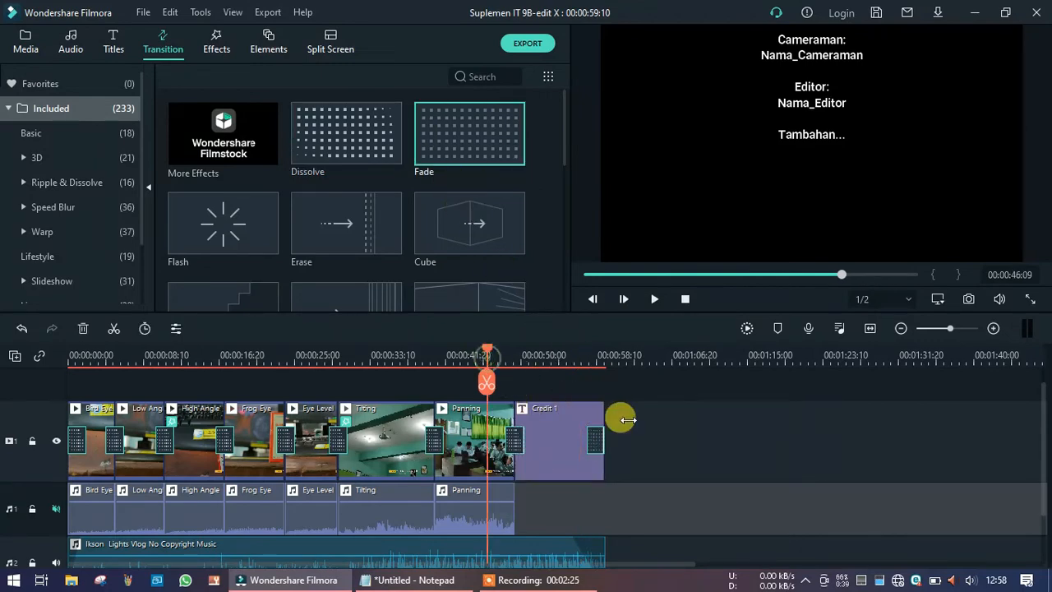
pyautogui.press('space')
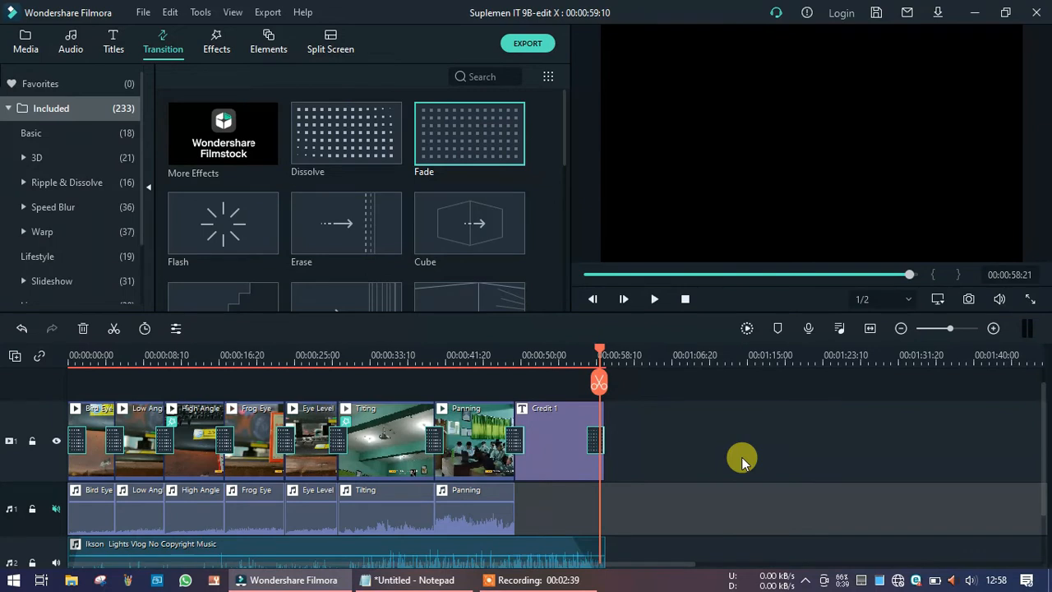
# Save the project and export the video as MP4 named Export Suplemen IT.
pyautogui.hotkey('ctrl', 's')
pyautogui.click(528, 48)
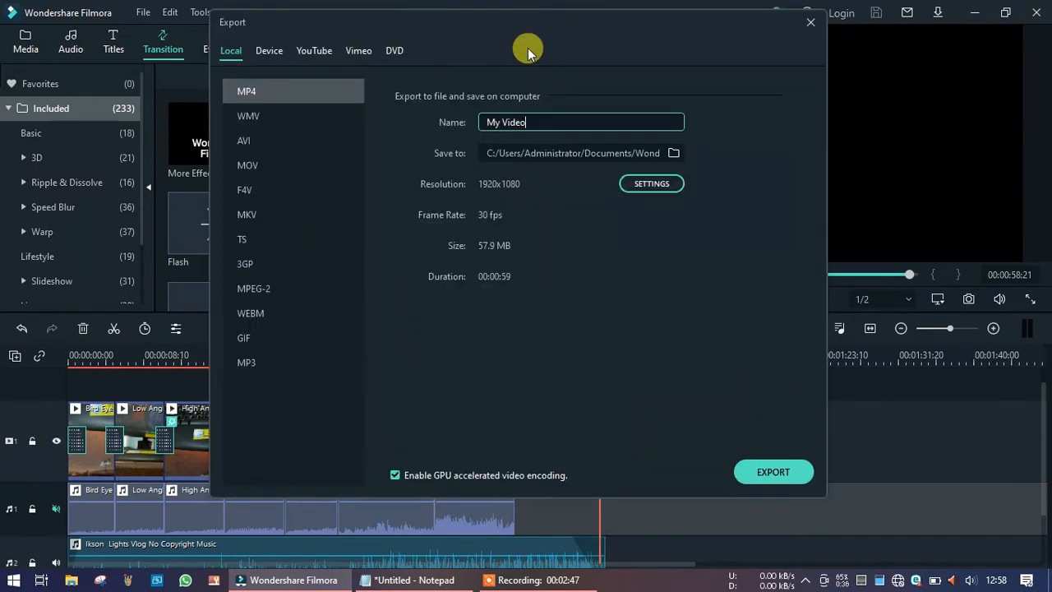
pyautogui.tripleClick(548, 118)
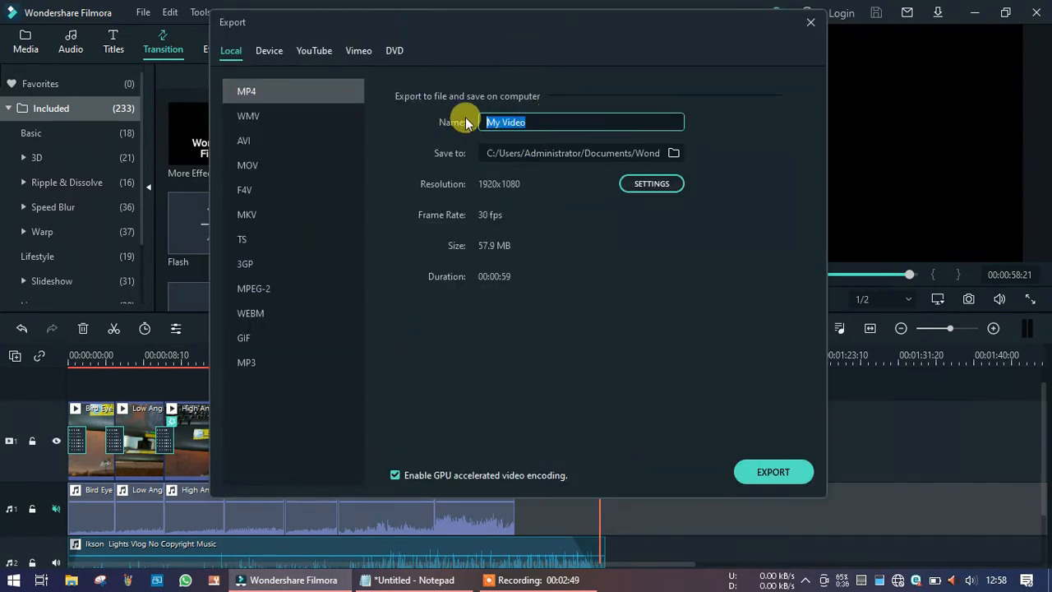
pyautogui.press('BackSpace')
pyautogui.write('Export Suplemen ')
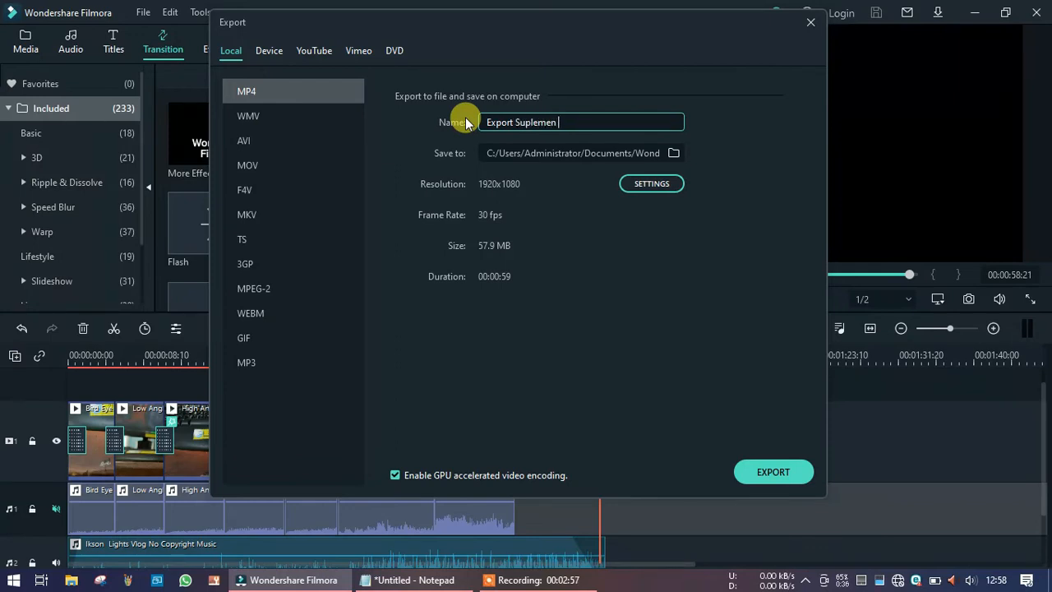
pyautogui.write('IT')
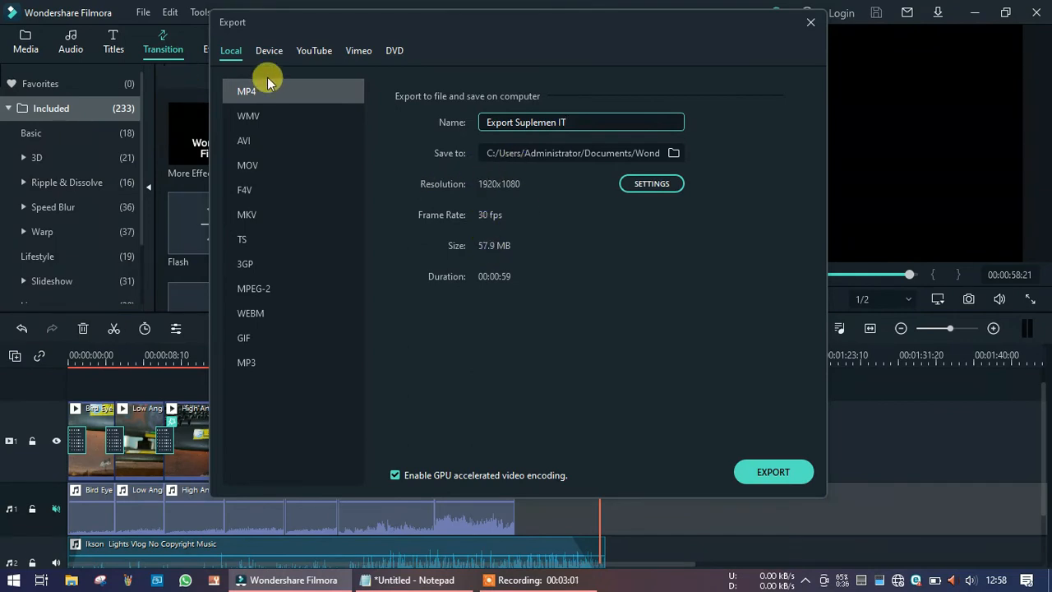
pyautogui.click(758, 480)
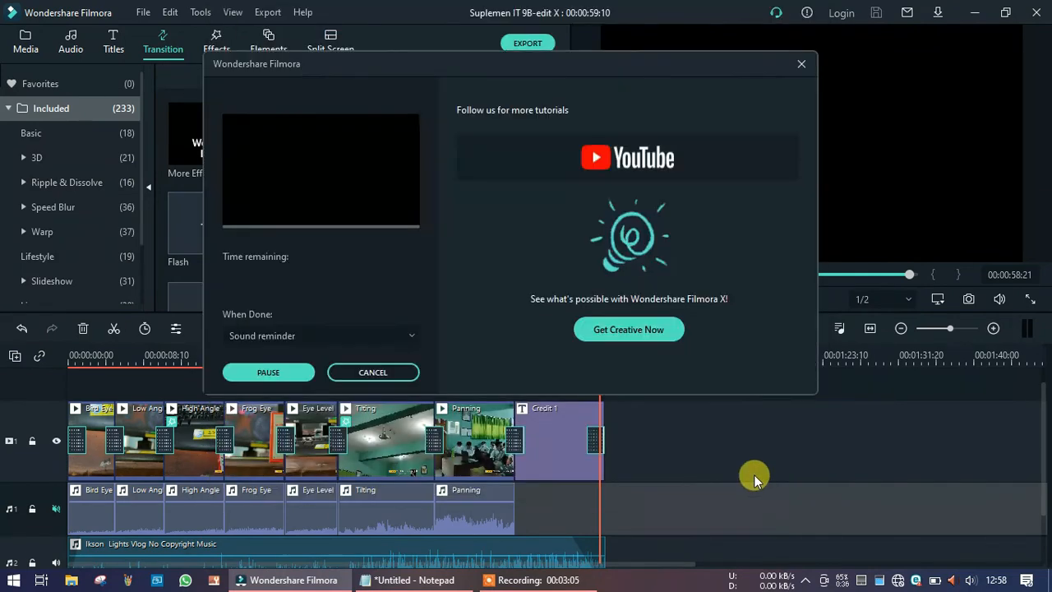